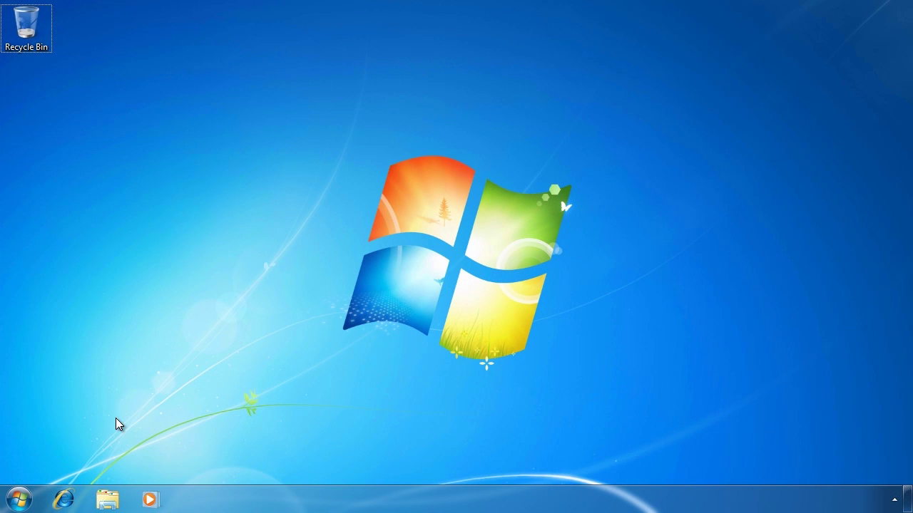
- Launch Windows Firewall with Advanced Security from Control Panel's System and Security firewall page
click(19, 500)
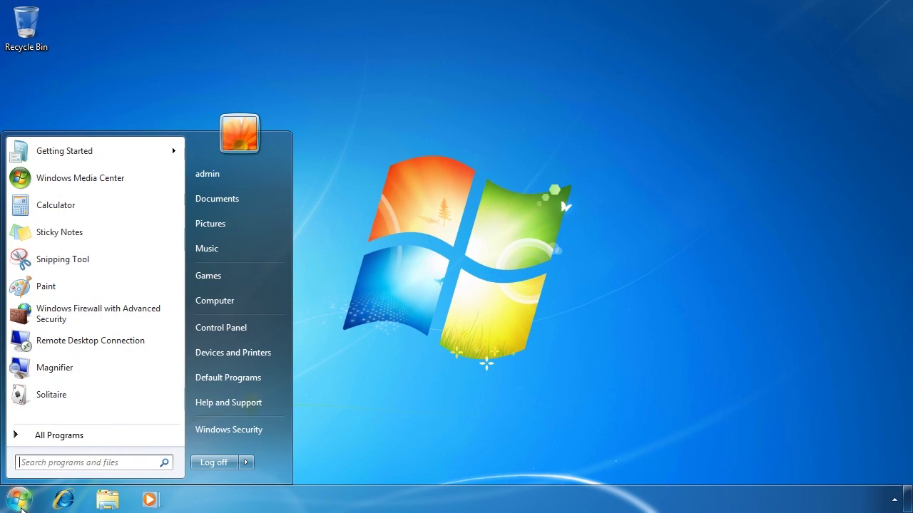
click(229, 331)
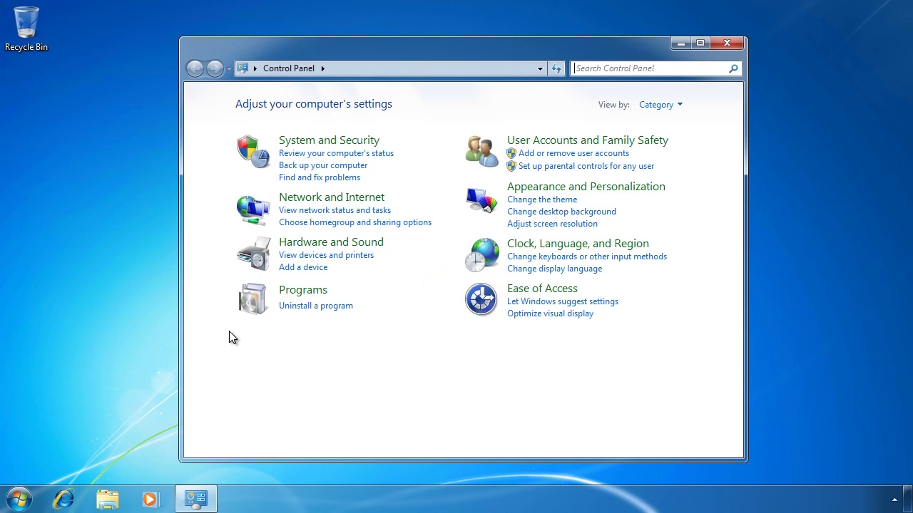
click(296, 141)
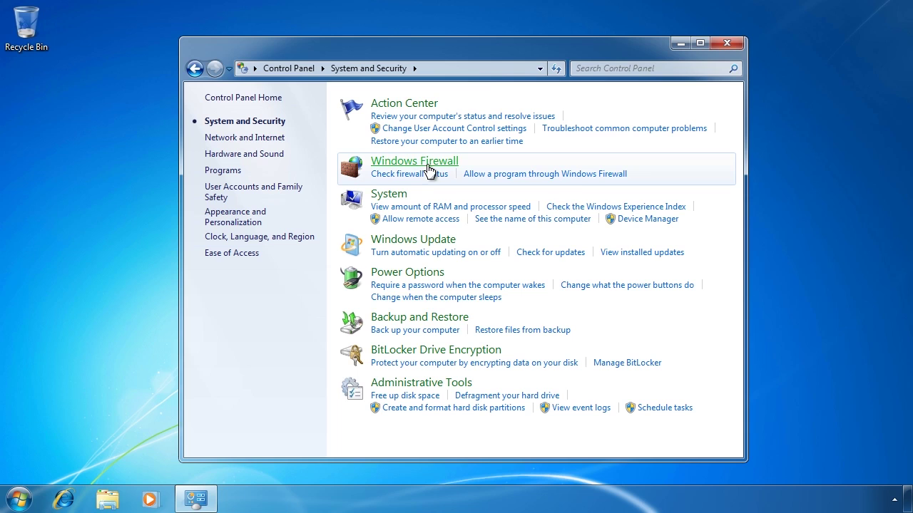
click(452, 165)
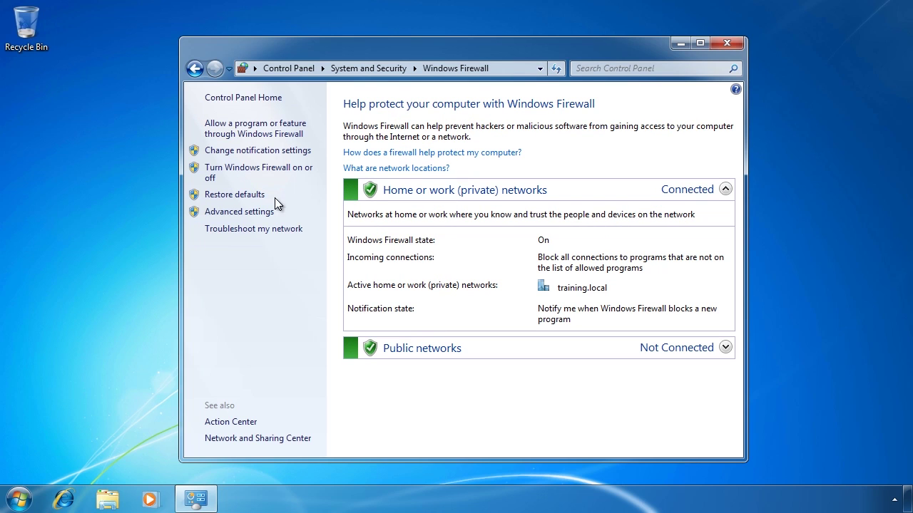
click(214, 213)
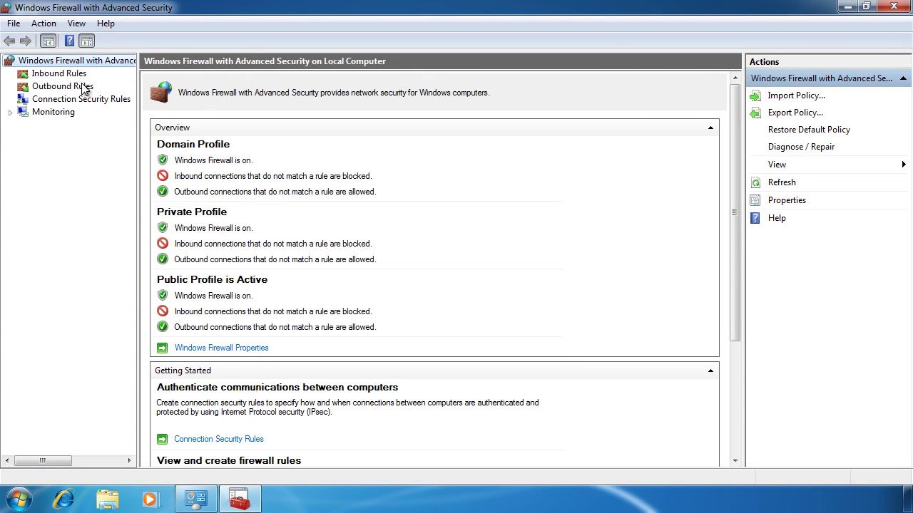
- Open the local firewall's Properties dialog from the root node's context menu
right_click(62, 60)
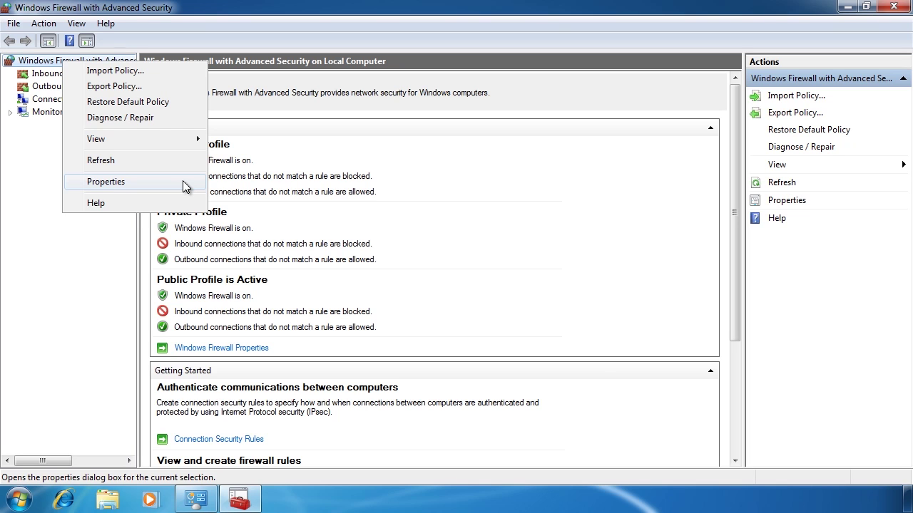
click(182, 182)
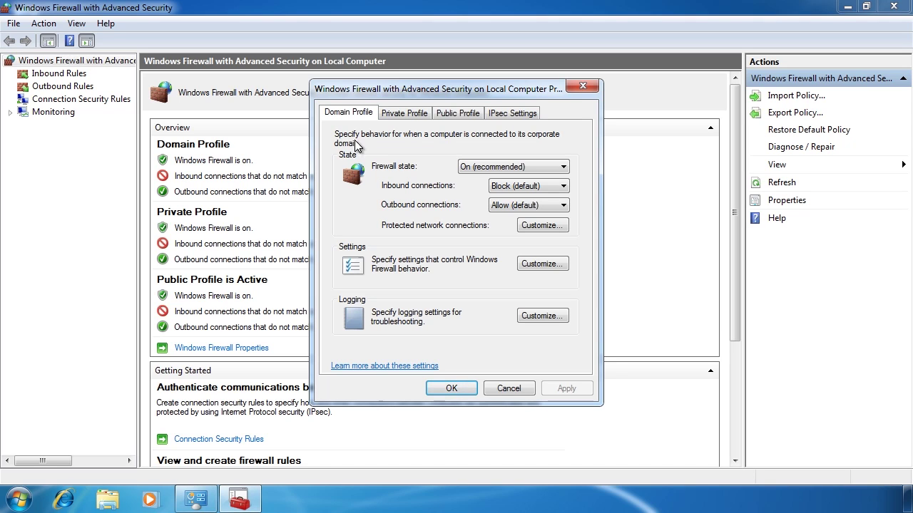
click(563, 186)
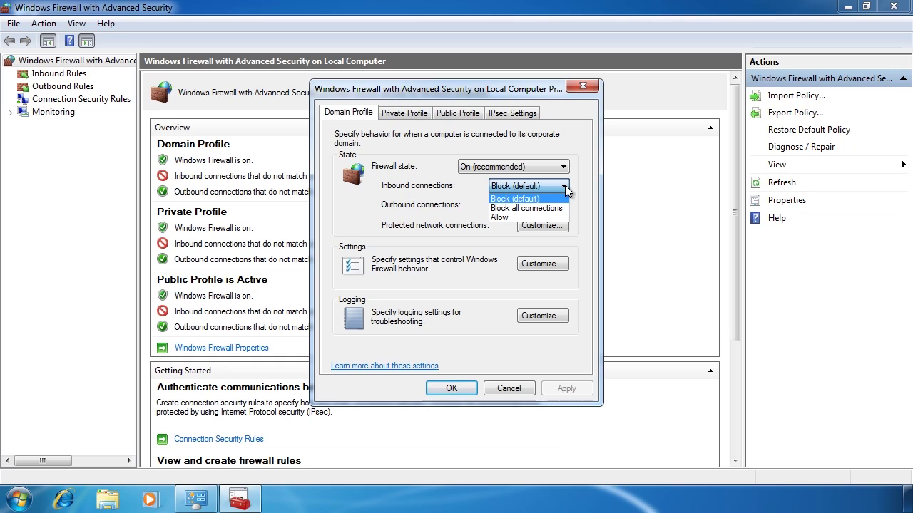
click(564, 185)
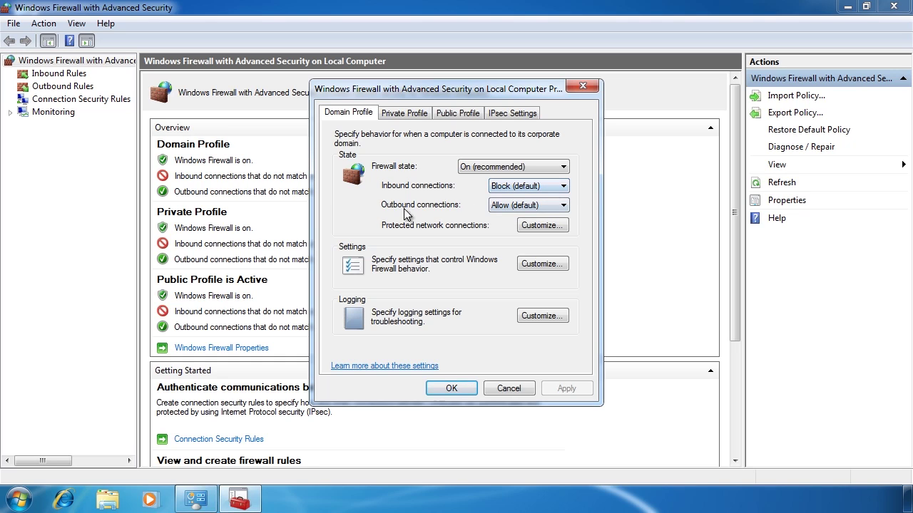
click(567, 209)
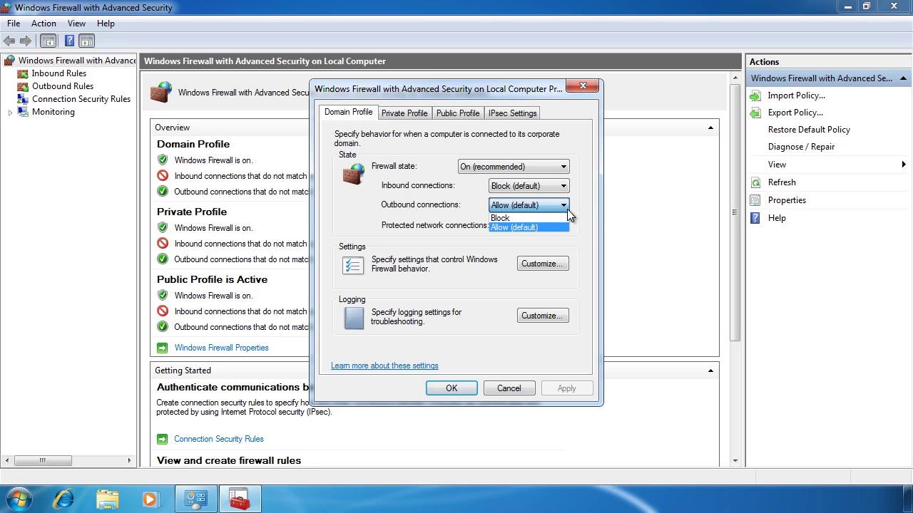
click(567, 209)
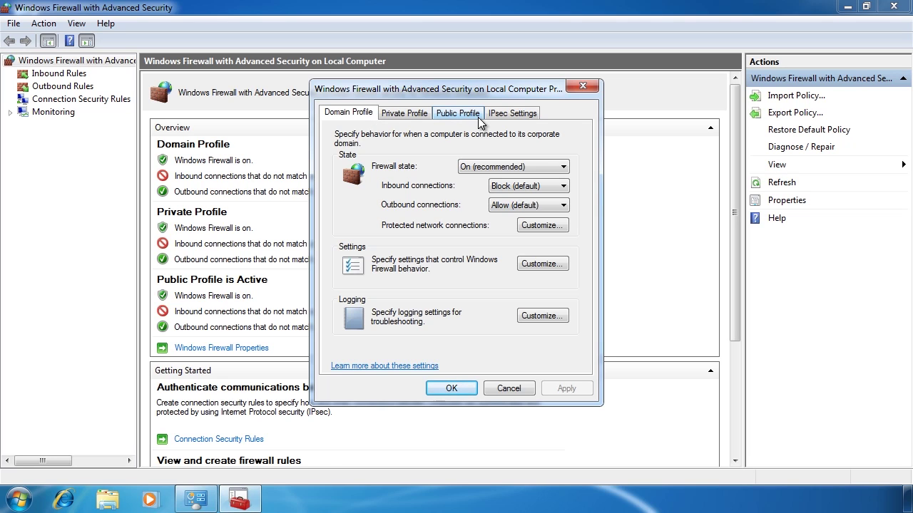
- Open the IPsec defaults customization dialog from the IPsec Settings tab
click(516, 114)
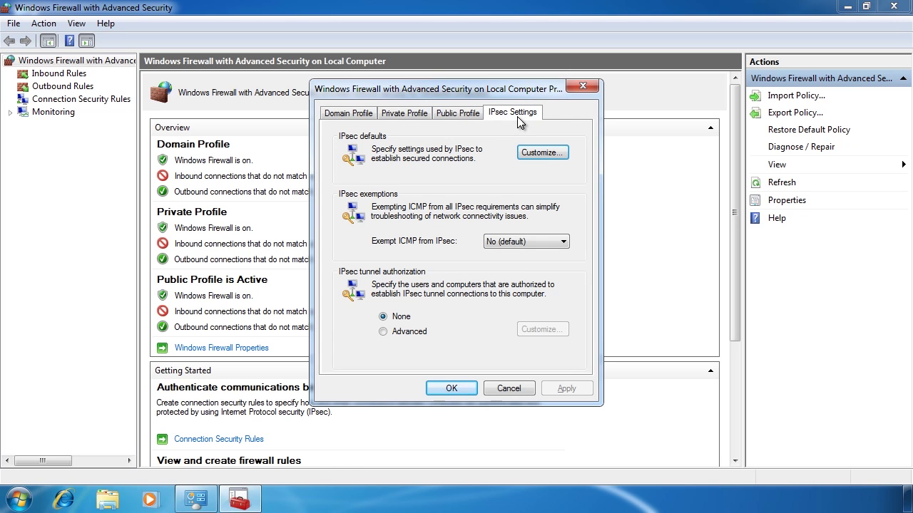
click(560, 152)
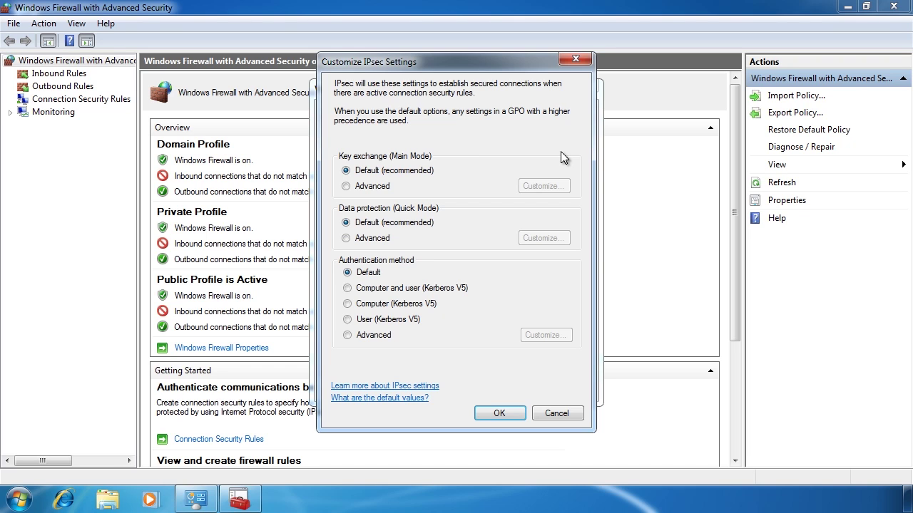
- Cancel the IPsec customization, leave ICMP not exempted, and close the firewall properties unsaved
click(569, 415)
click(501, 241)
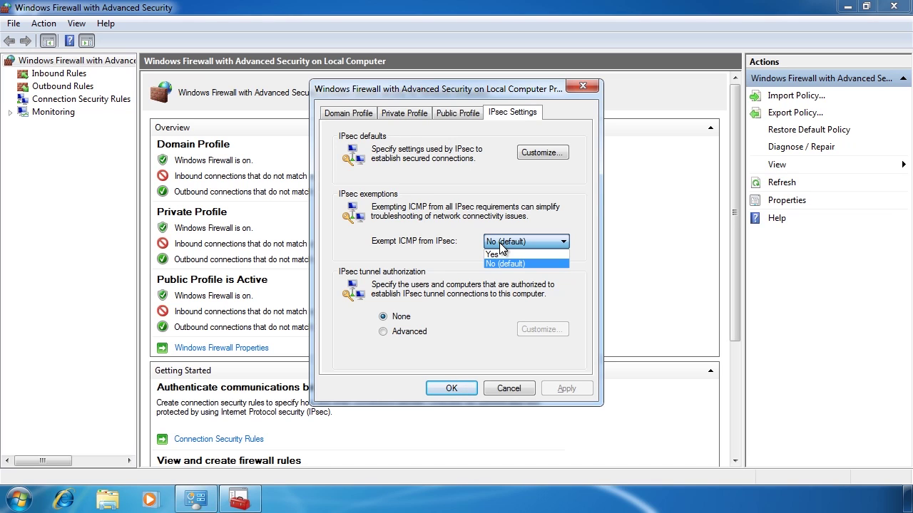
click(561, 309)
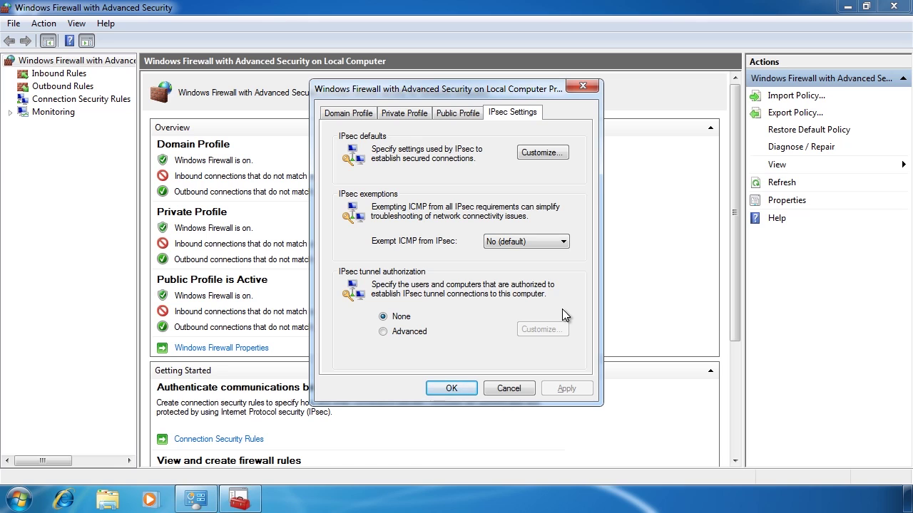
click(512, 390)
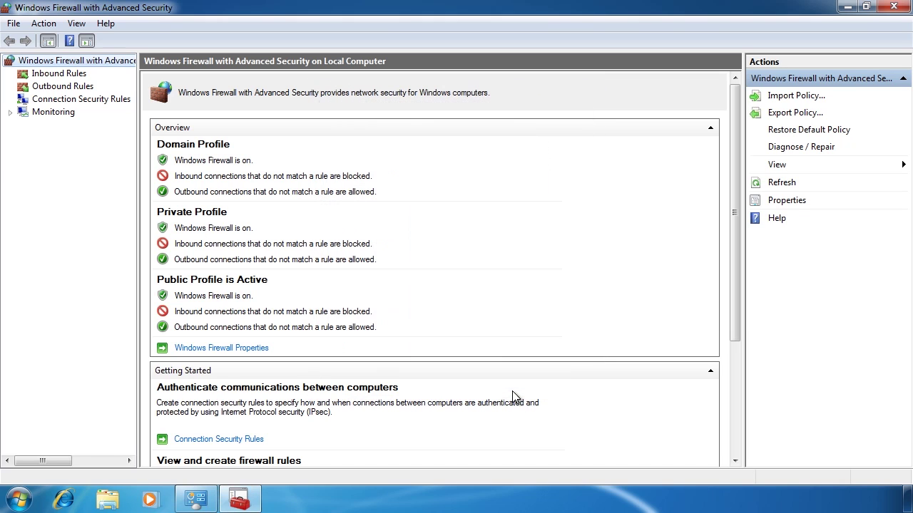
- Show the inbound rules and scroll to the disabled File and Printer Sharing rules
click(66, 77)
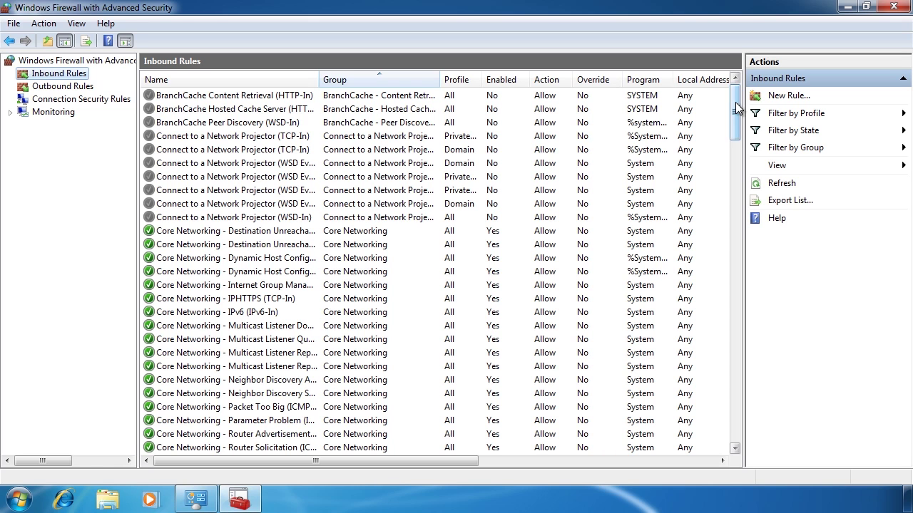
drag(734, 107, 738, 175)
scroll(737, 174, down, 1)
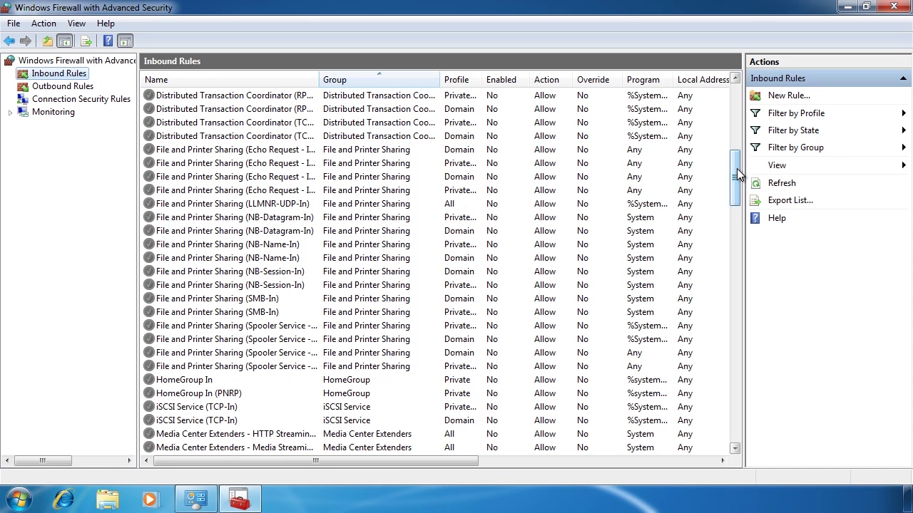
click(275, 150)
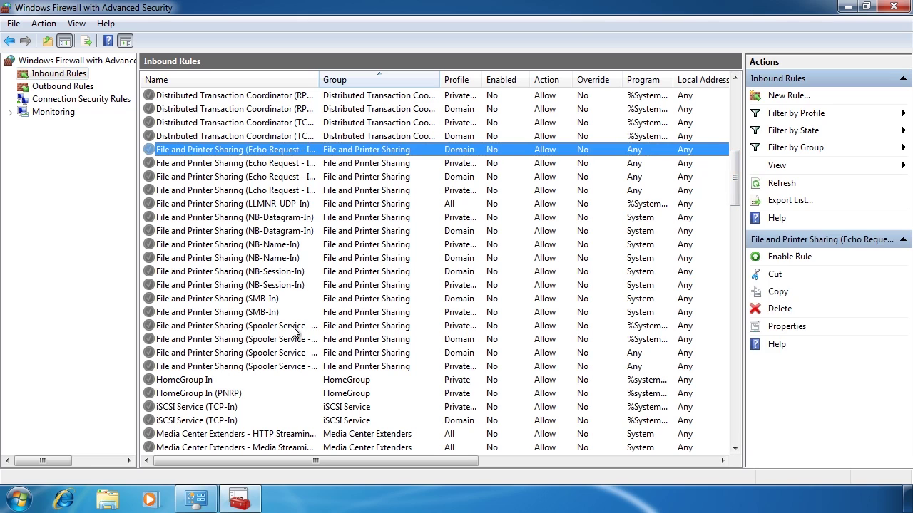
shift+click(275, 367)
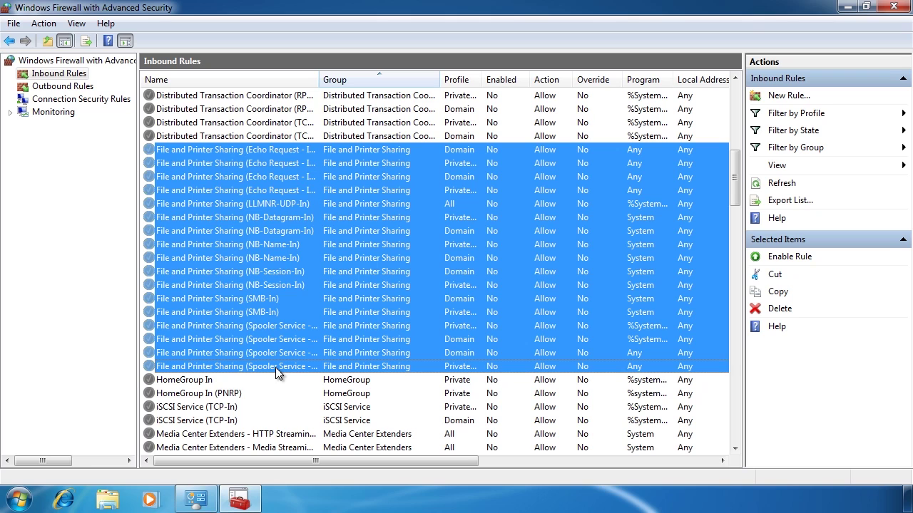
- Select the File and Printer Sharing rules from Echo Request through SMB-In
click(220, 150)
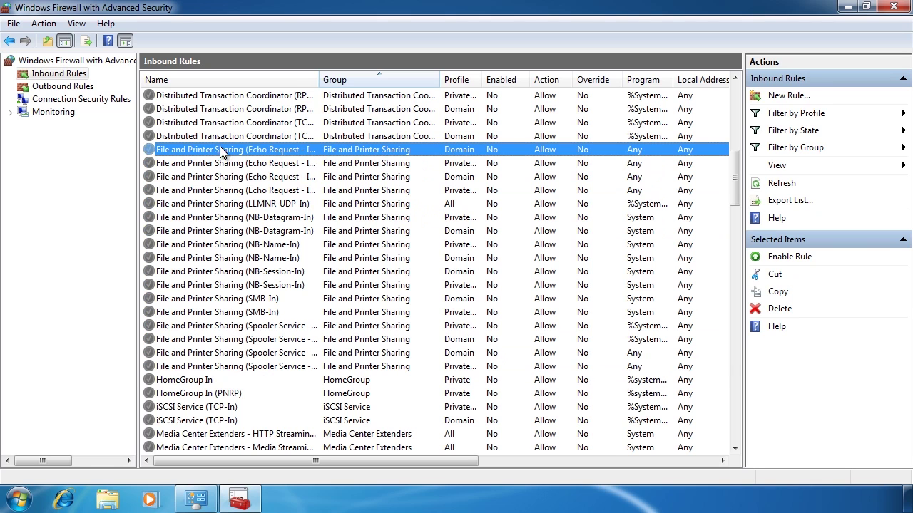
shift+click(241, 191)
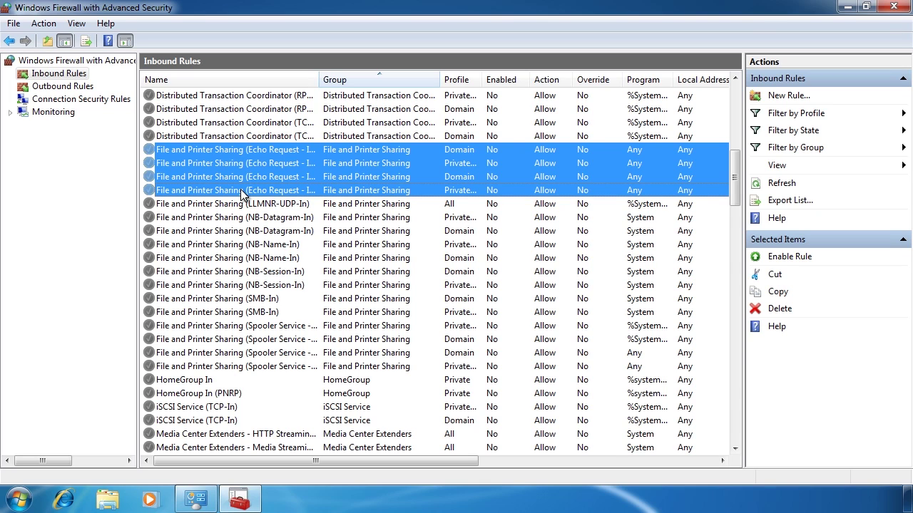
click(225, 149)
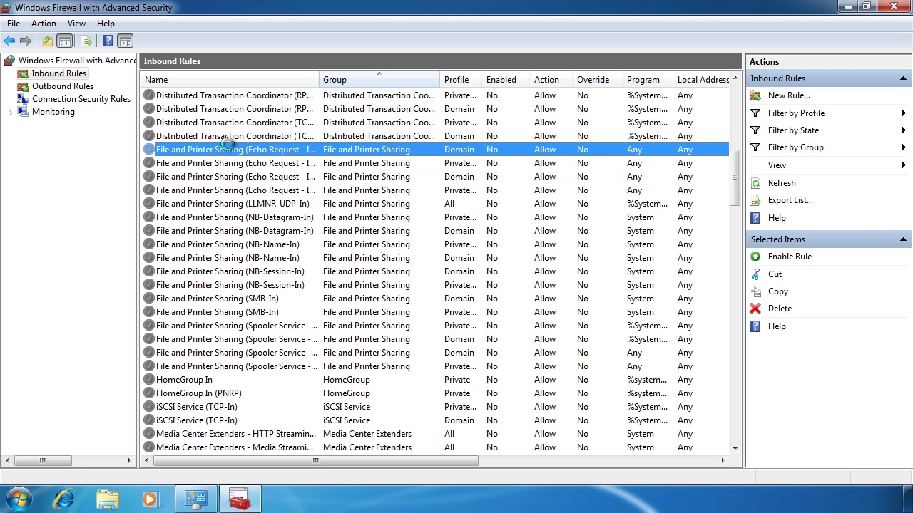
shift+click(267, 311)
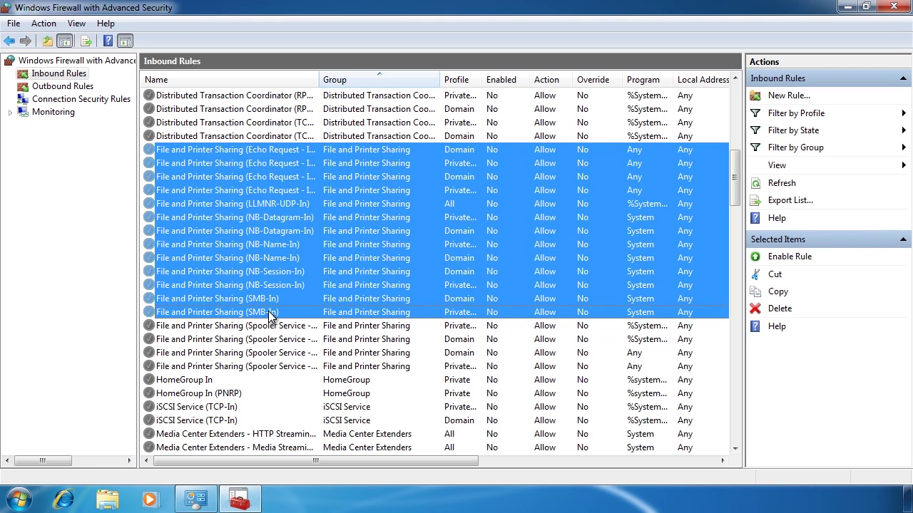
- Enable the selected File and Printer Sharing rules and display the outbound rules list
right_click(268, 312)
click(364, 320)
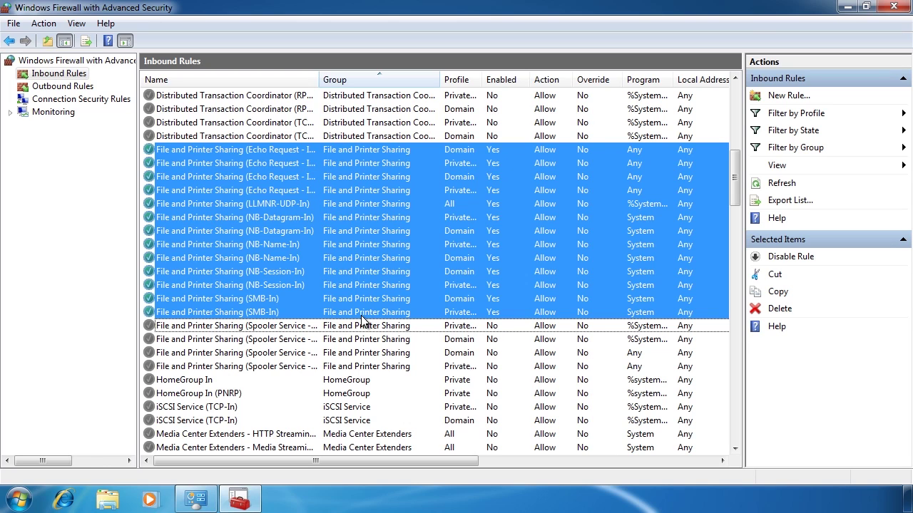
click(57, 87)
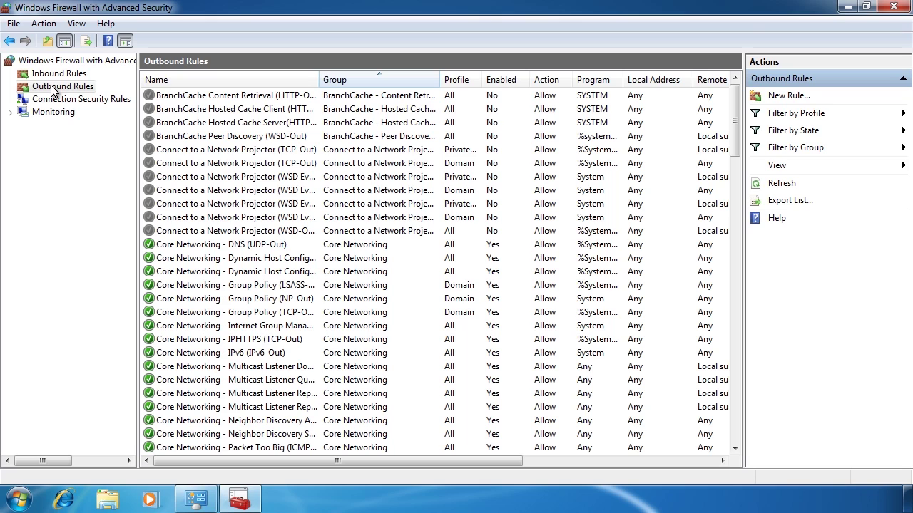
- Start a new outbound rule and, after checking the predefined list, choose the Custom rule type
right_click(51, 85)
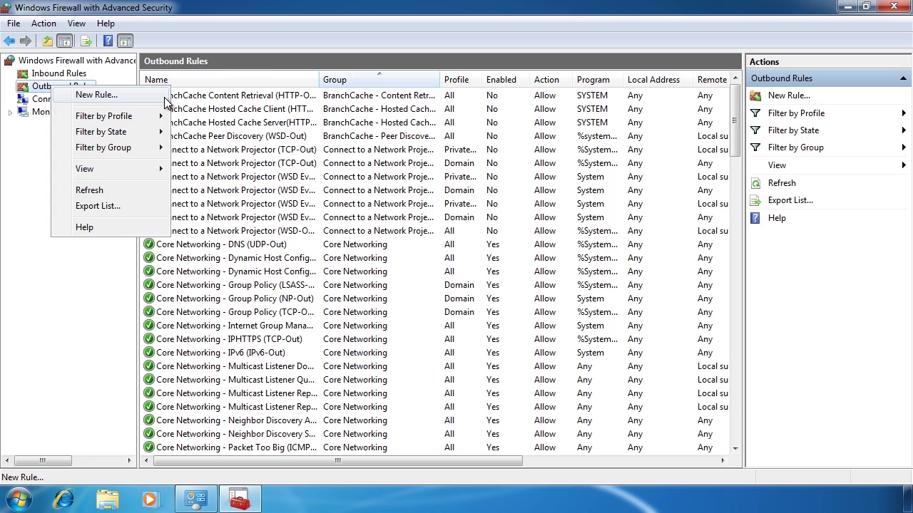
click(164, 97)
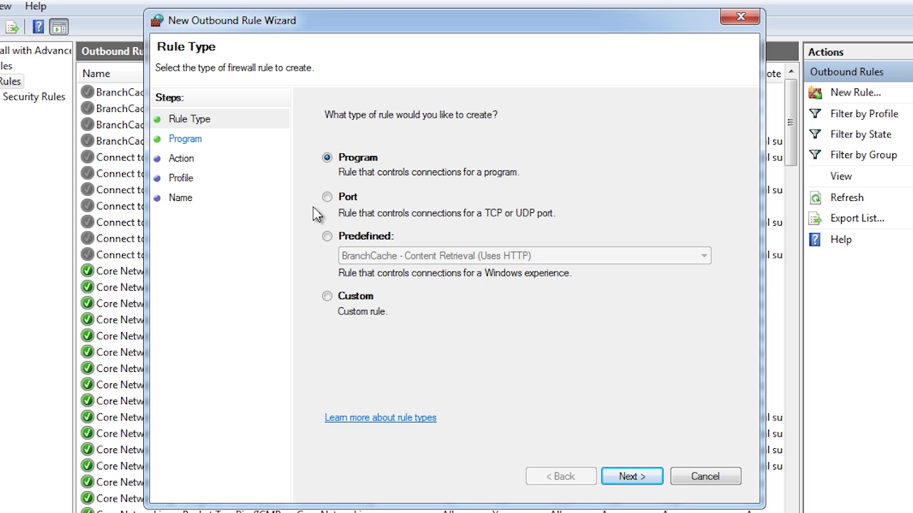
click(327, 236)
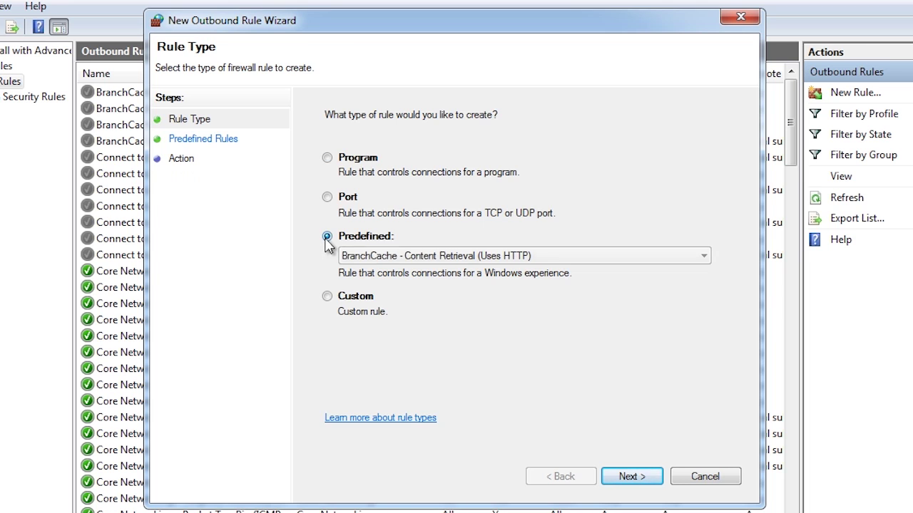
click(422, 257)
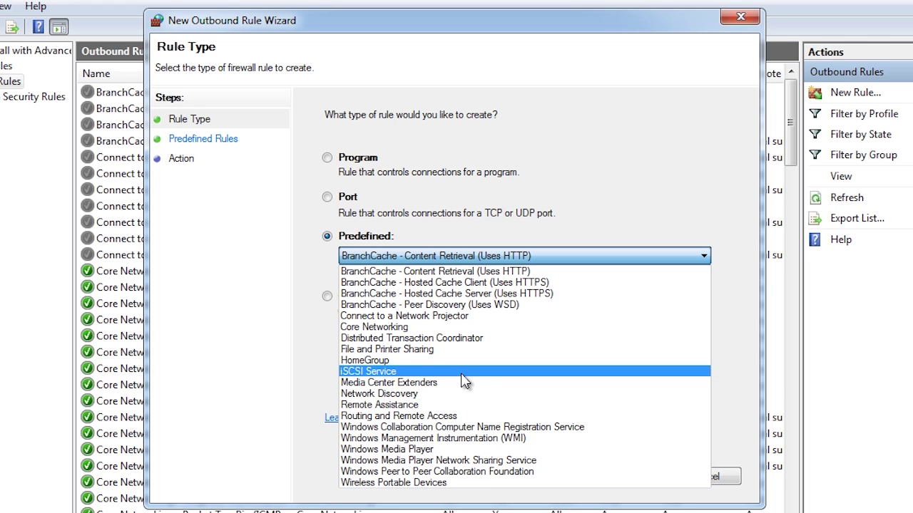
click(298, 382)
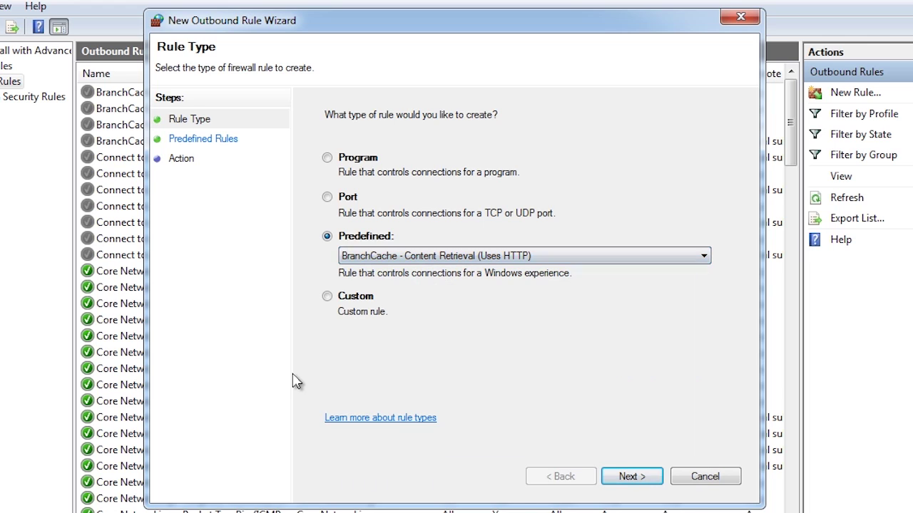
click(327, 296)
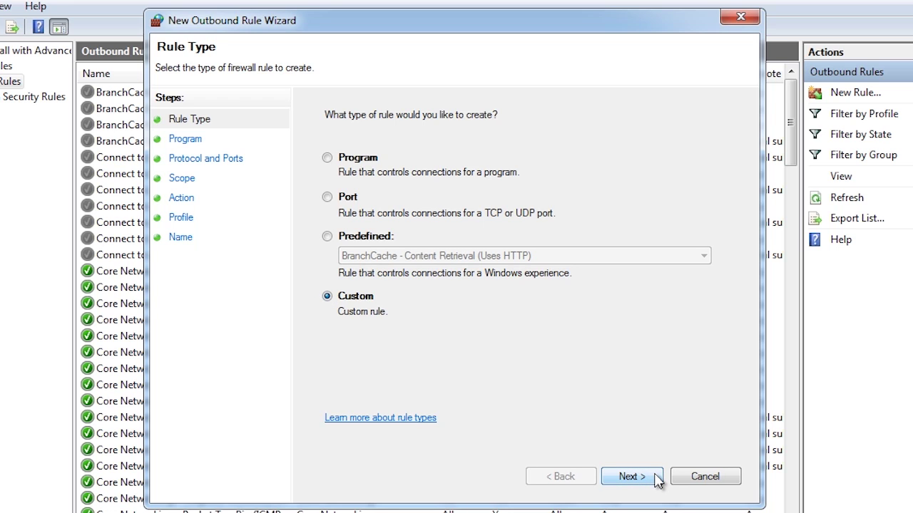
- Try Internet Explorer's iexplore.exe as the rule's program, then apply the rule to All programs
click(657, 480)
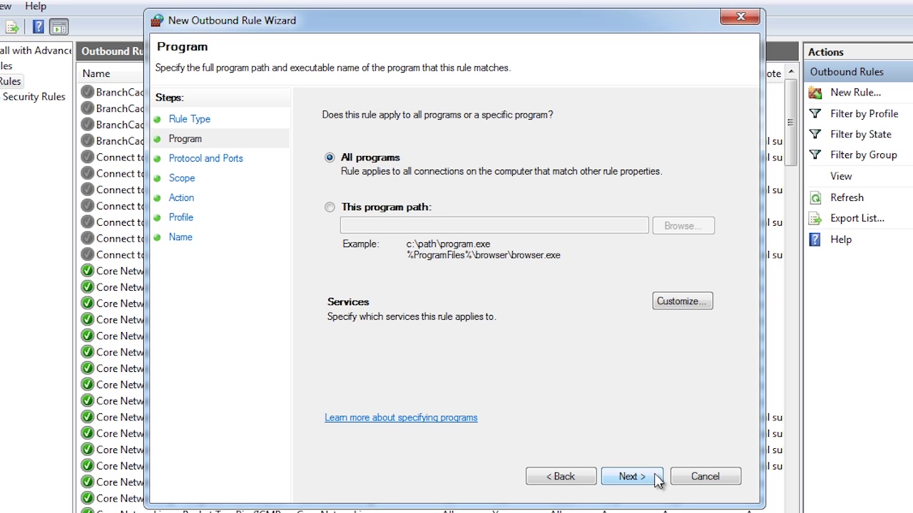
click(328, 208)
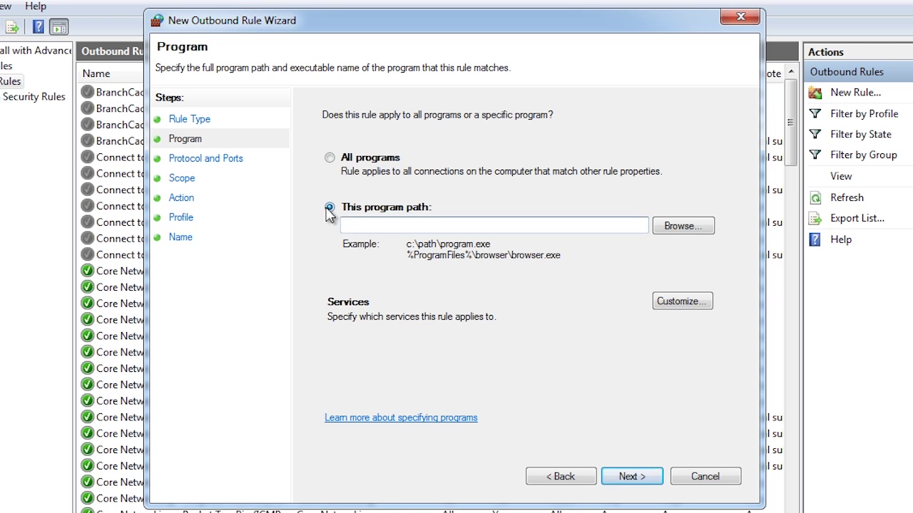
click(676, 226)
click(213, 330)
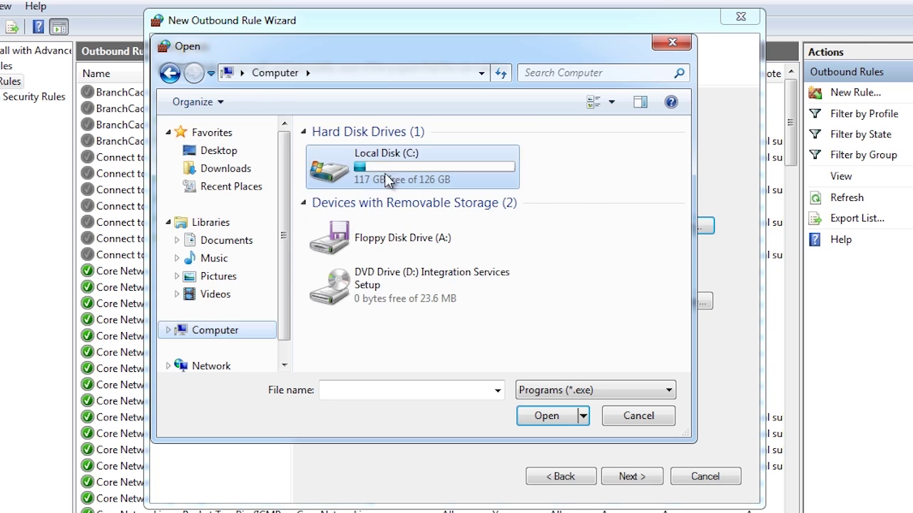
double_click(386, 179)
double_click(387, 186)
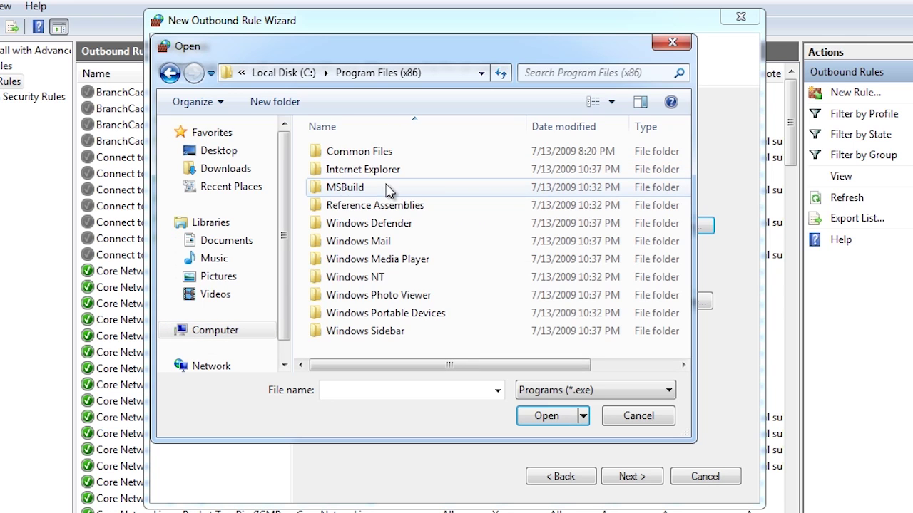
double_click(366, 171)
click(349, 241)
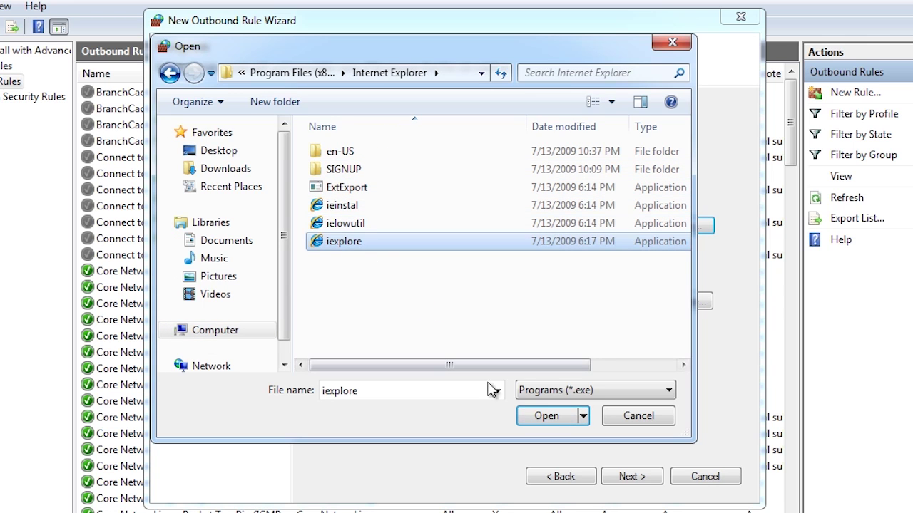
click(547, 417)
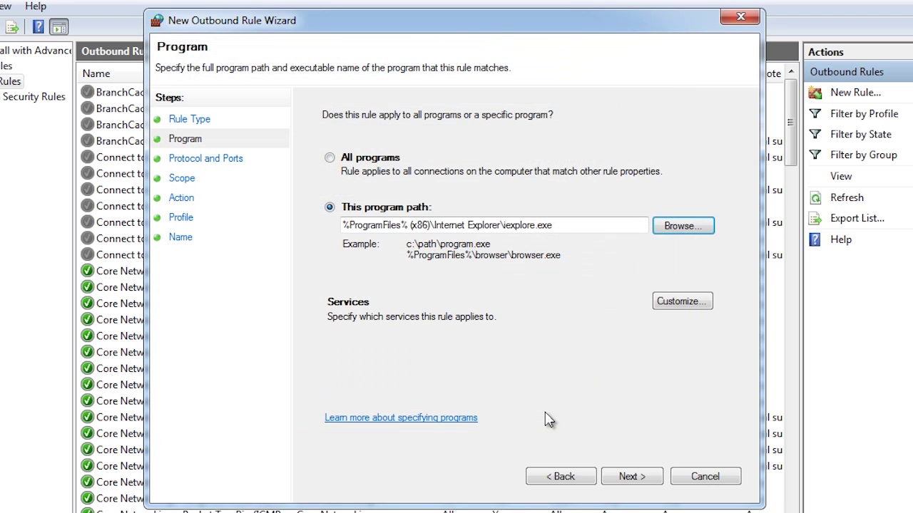
click(331, 157)
click(636, 478)
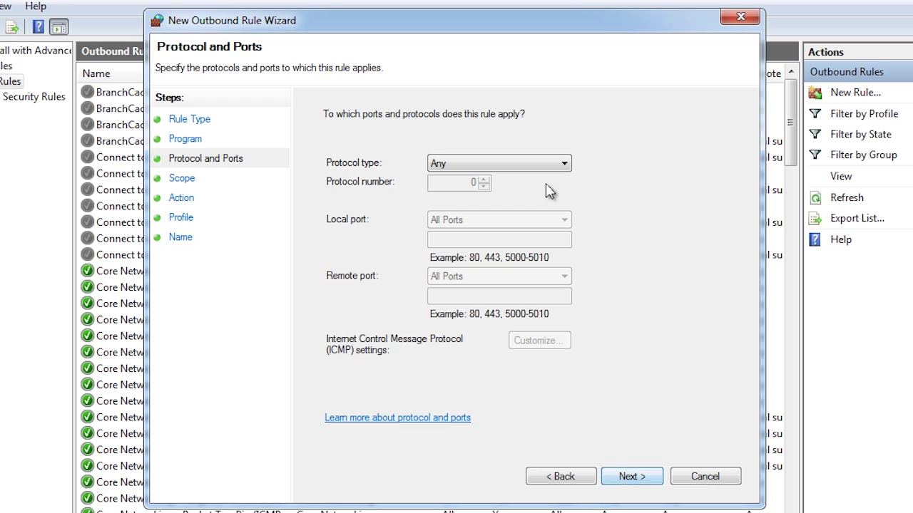
- Limit the rule to the TCP protocol with specific remote port 80
click(526, 163)
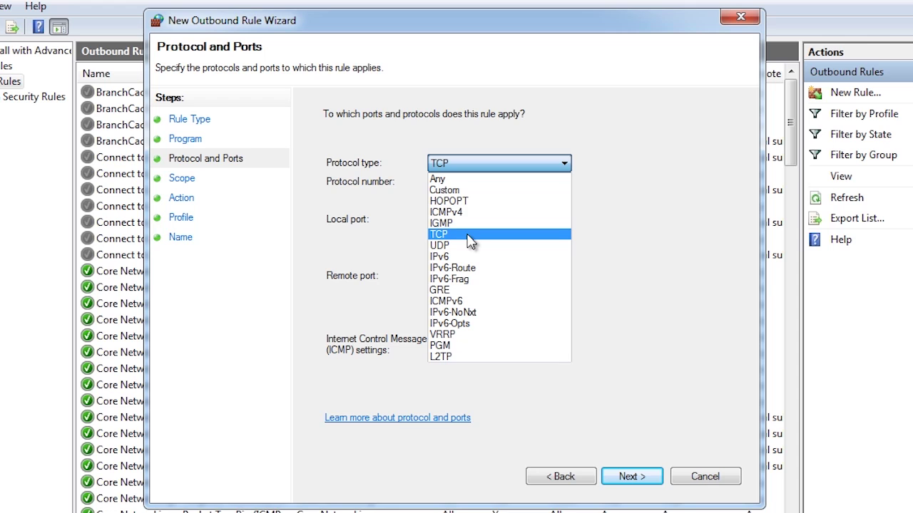
click(470, 241)
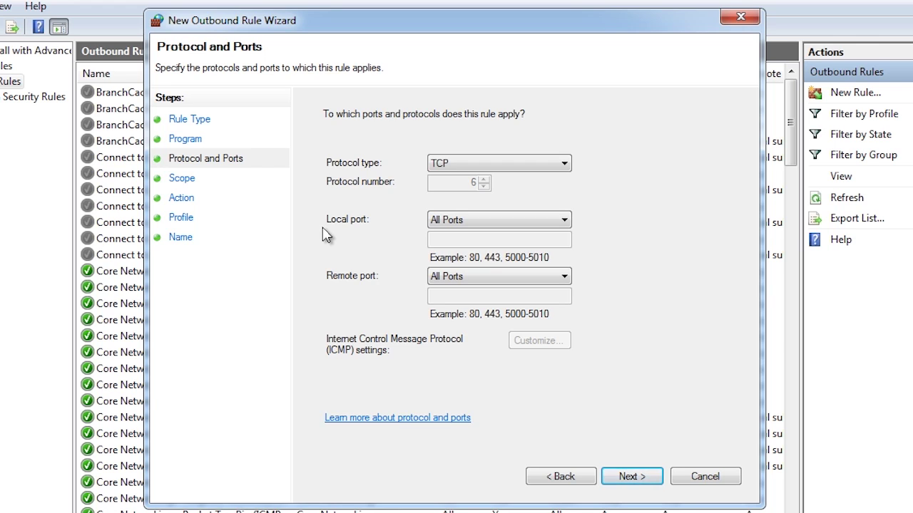
click(485, 276)
click(492, 303)
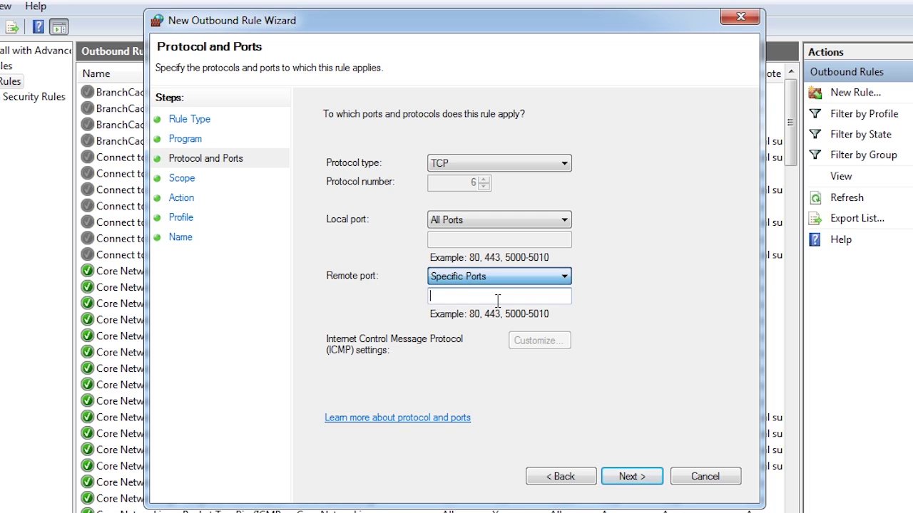
text(80)
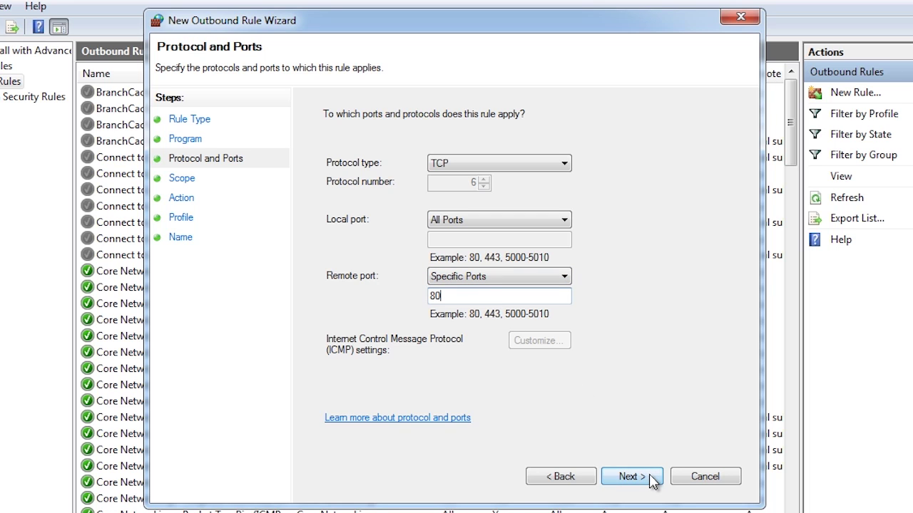
click(631, 477)
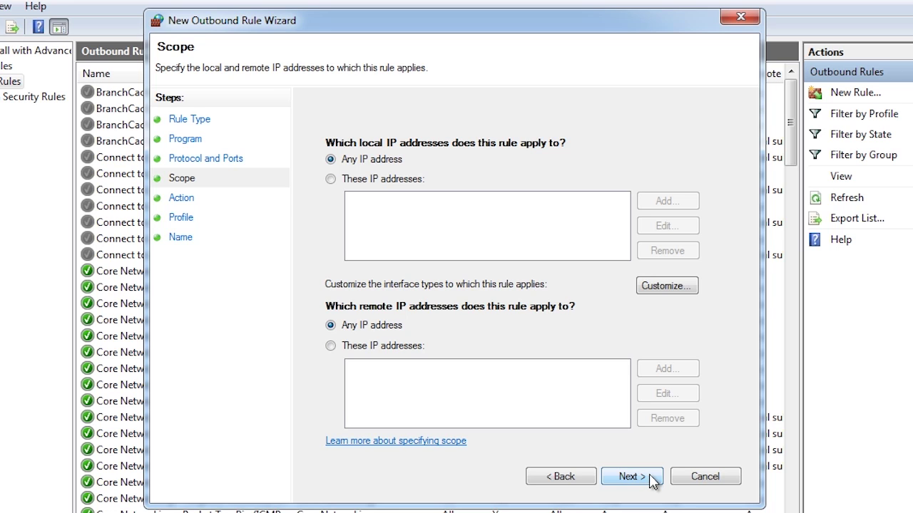
- Keep the default any-IP scope and set the rule's action to Block the connection
click(651, 482)
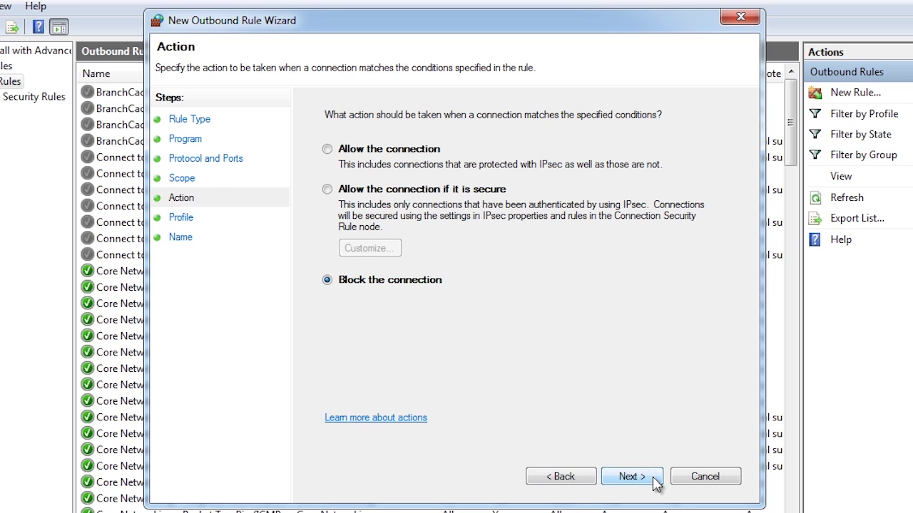
click(327, 149)
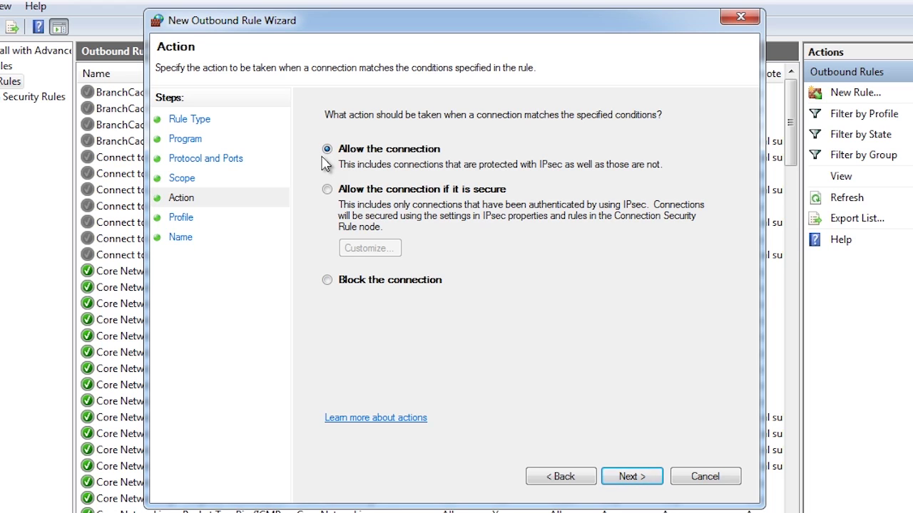
click(327, 189)
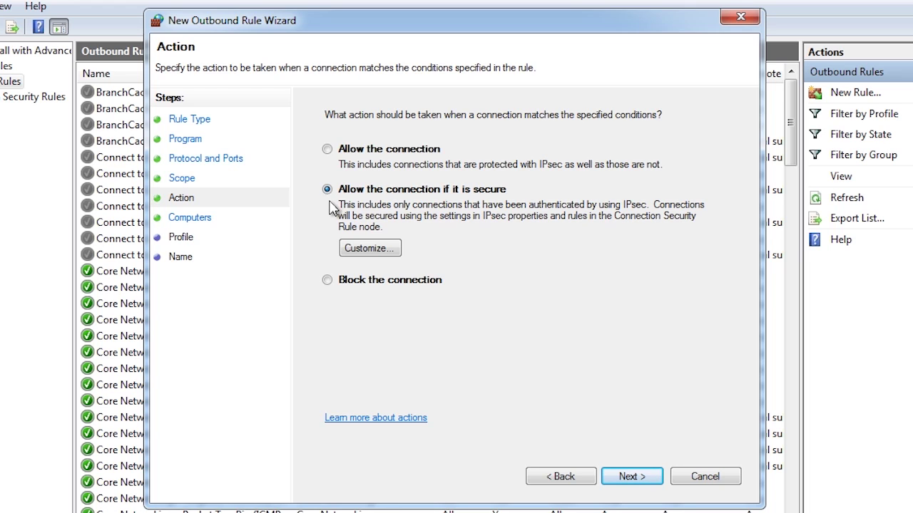
click(326, 281)
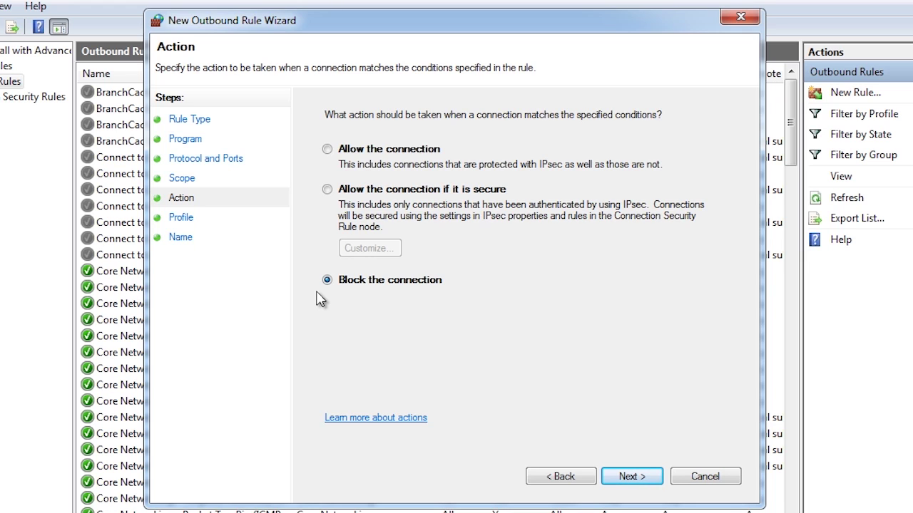
click(650, 482)
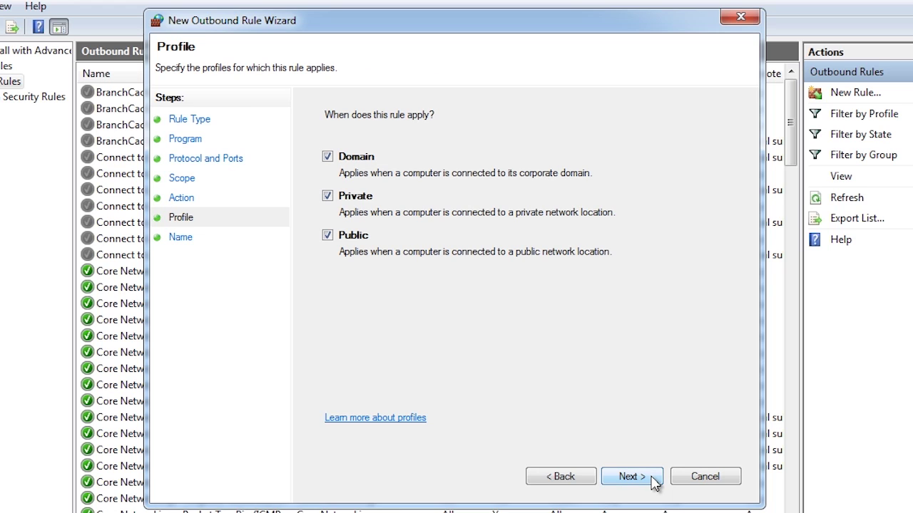
- Limit the outbound rule to the Public profile and name it 'Block public traffic to port 80'
click(327, 157)
click(327, 195)
click(630, 477)
text(Block public )
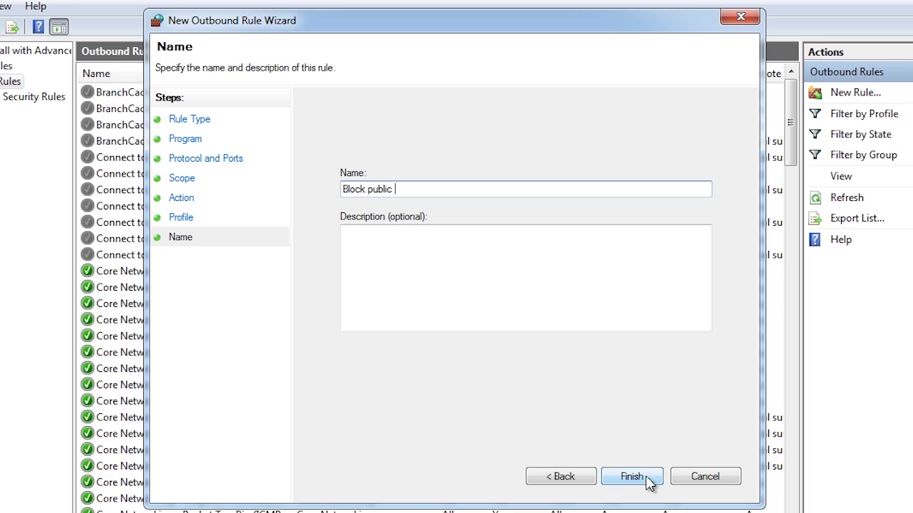
text(traffic to port 8)
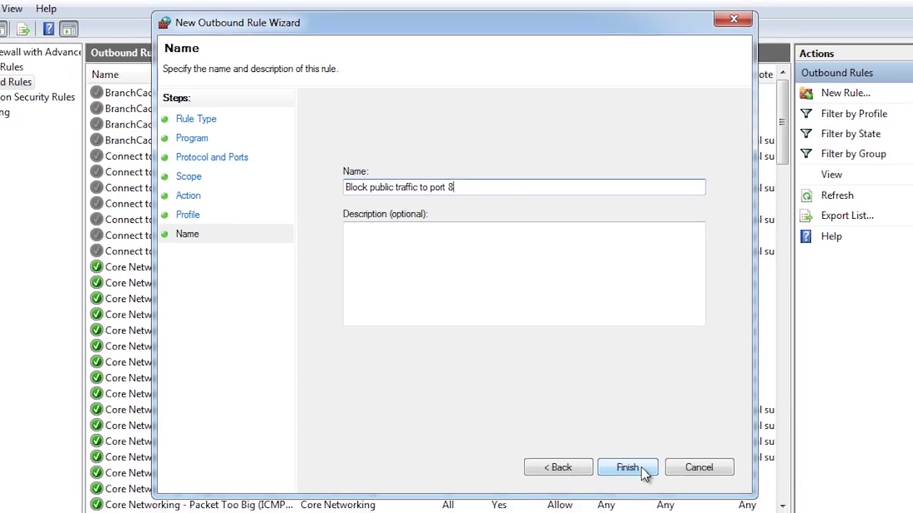
text(0)
click(627, 438)
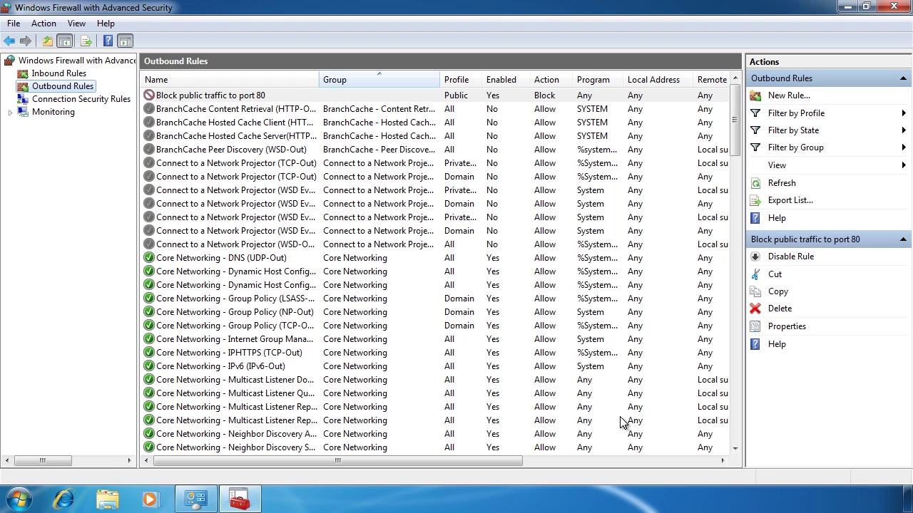
- Show the empty Connection Security Rules list and start a new rule from its context menu
click(82, 100)
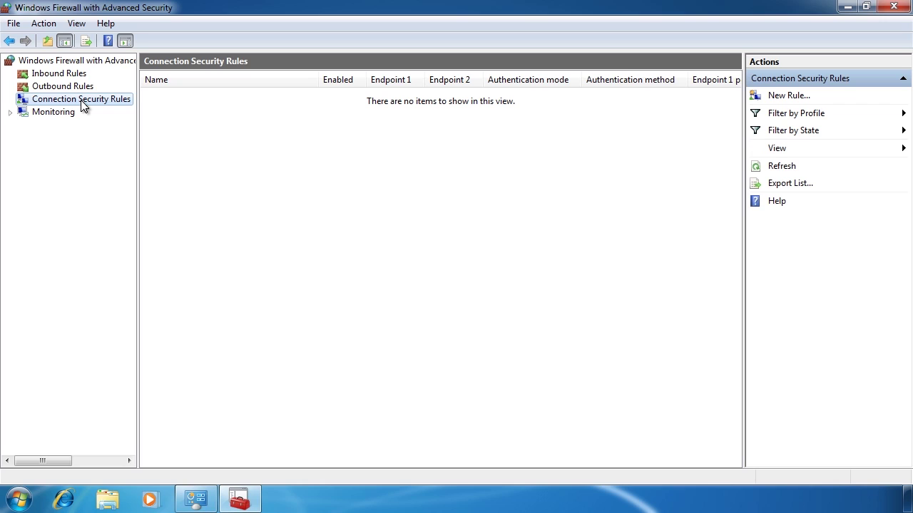
right_click(81, 104)
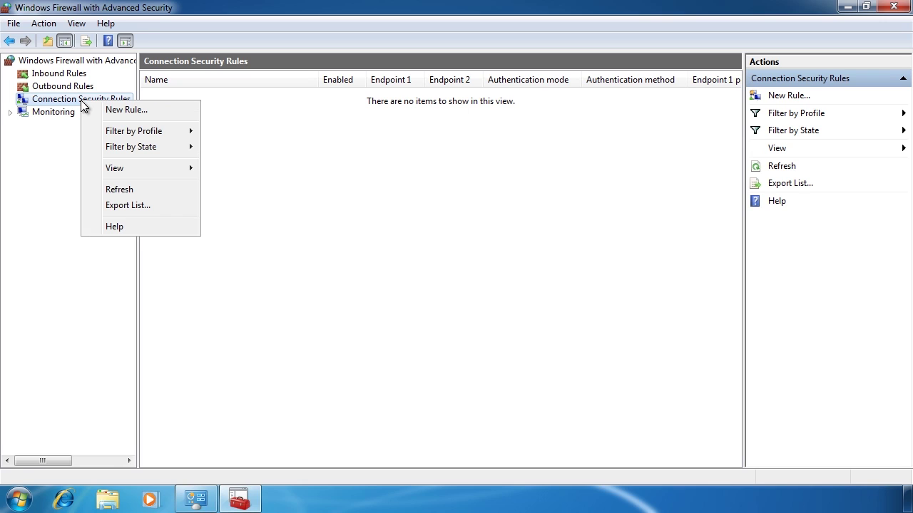
click(181, 110)
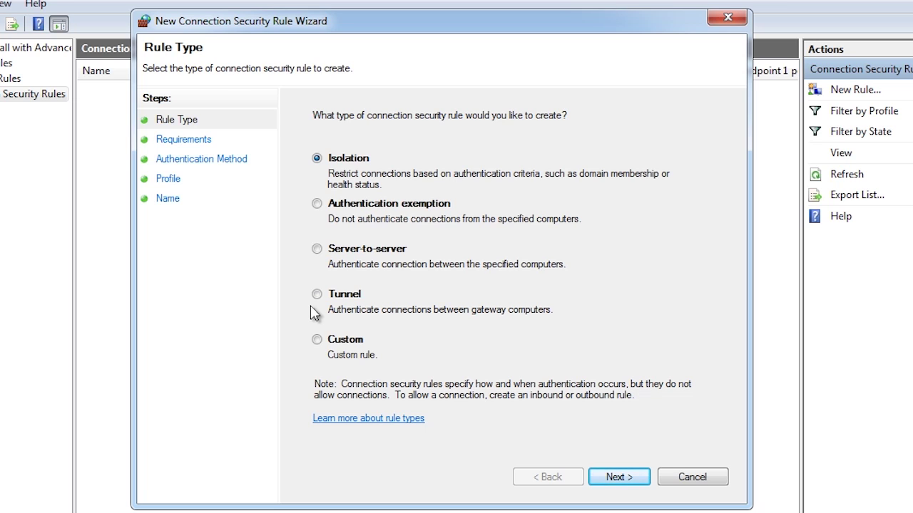
- Choose a Custom rule type with any IP endpoints, requiring inbound and requesting outbound authentication
click(317, 340)
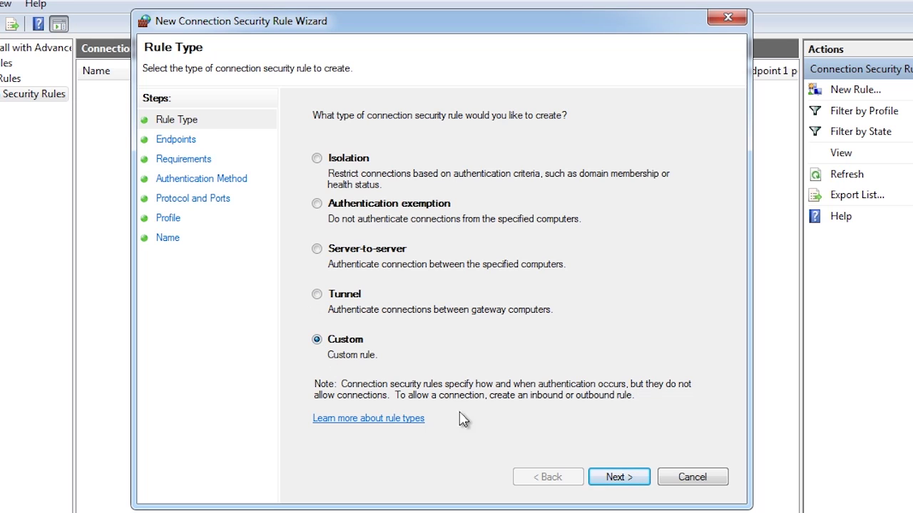
click(642, 482)
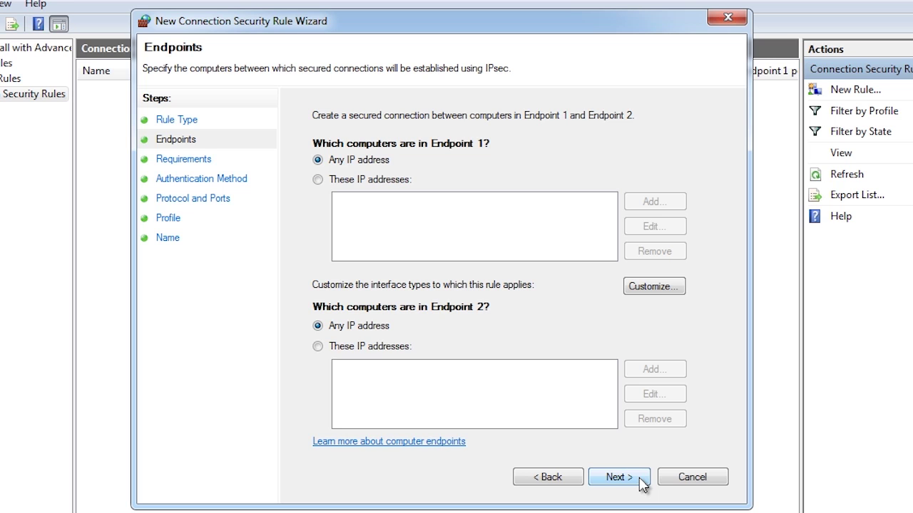
click(619, 477)
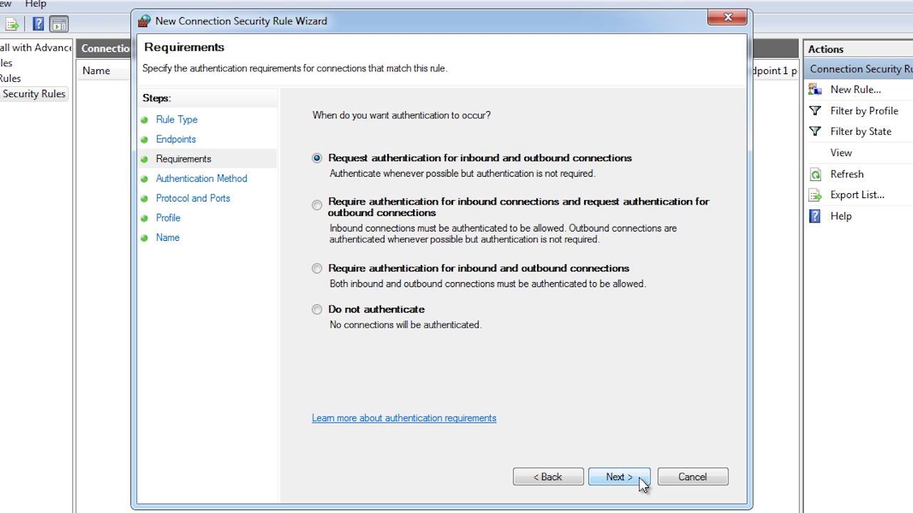
click(316, 205)
- Keep the default authentication method and restrict the rule to TCP, Endpoint 2 port 23
click(618, 477)
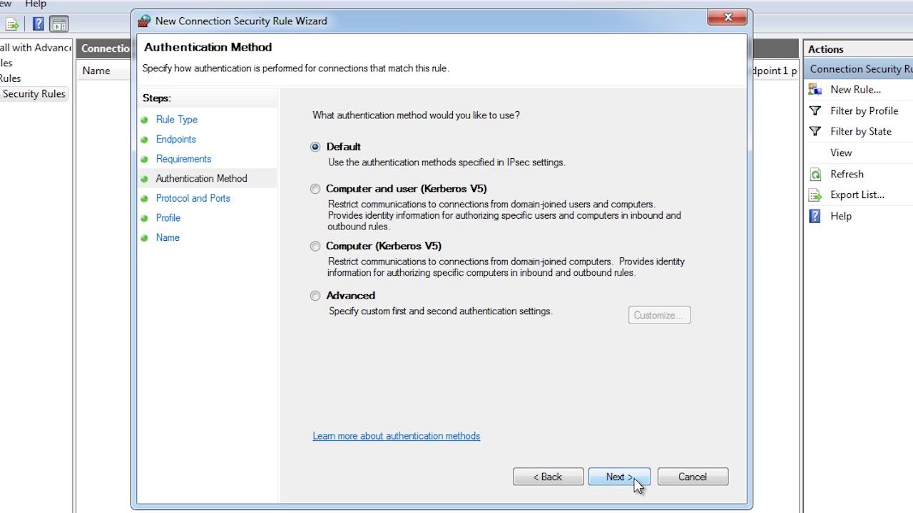
click(637, 485)
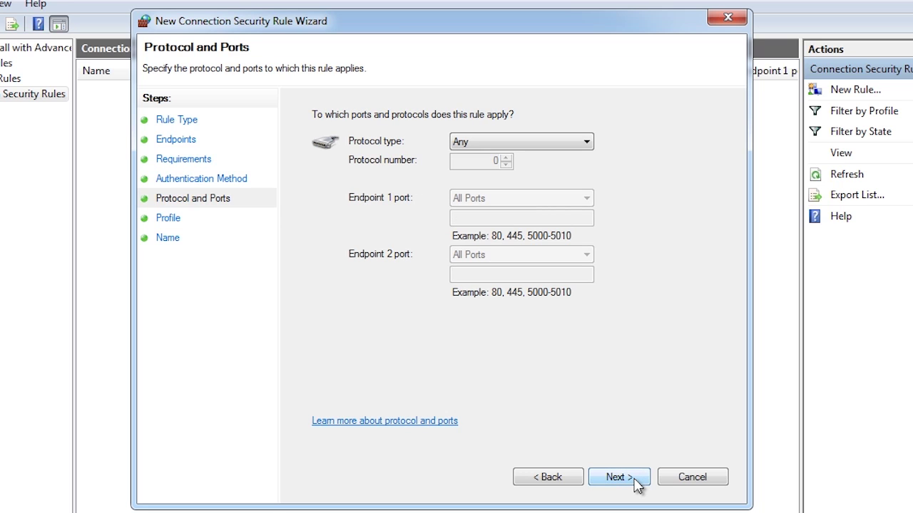
click(581, 144)
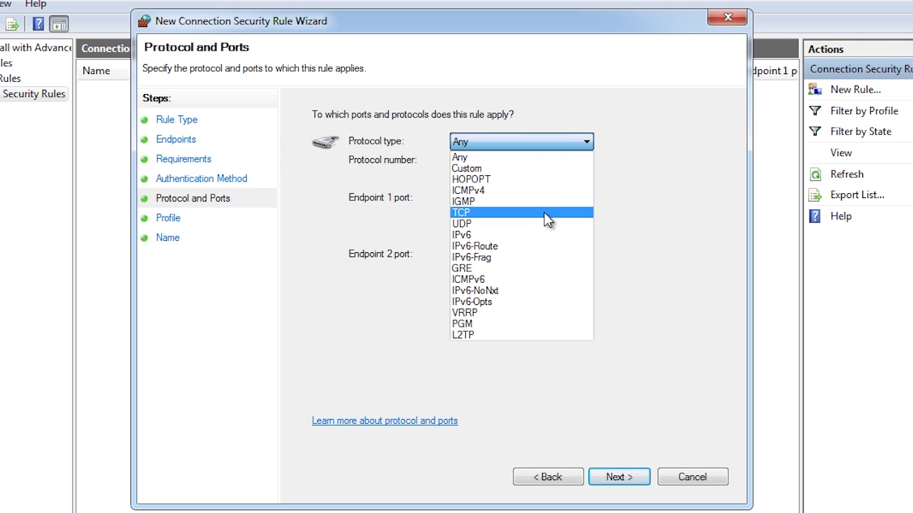
click(514, 216)
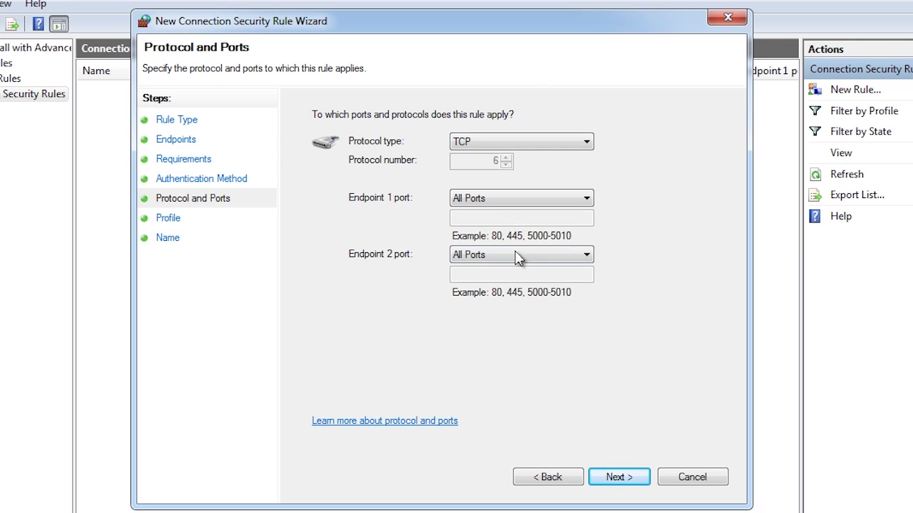
click(515, 253)
click(508, 280)
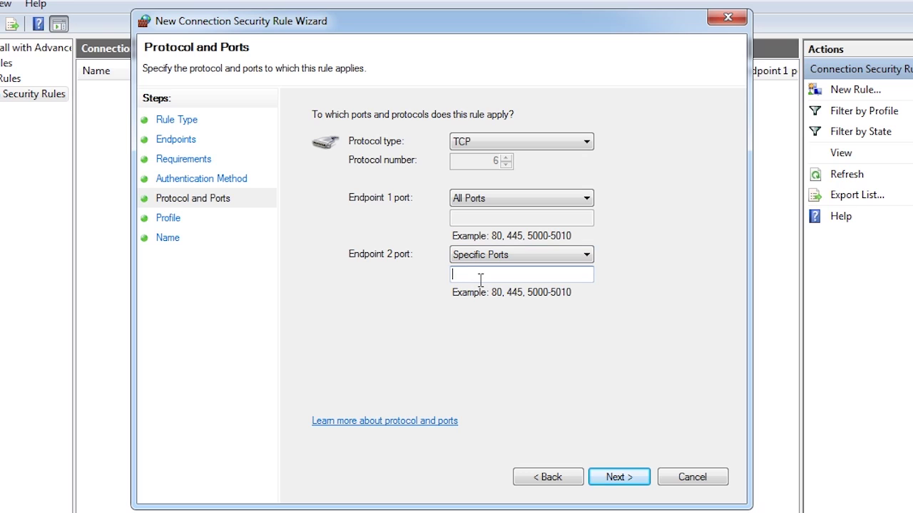
text(23)
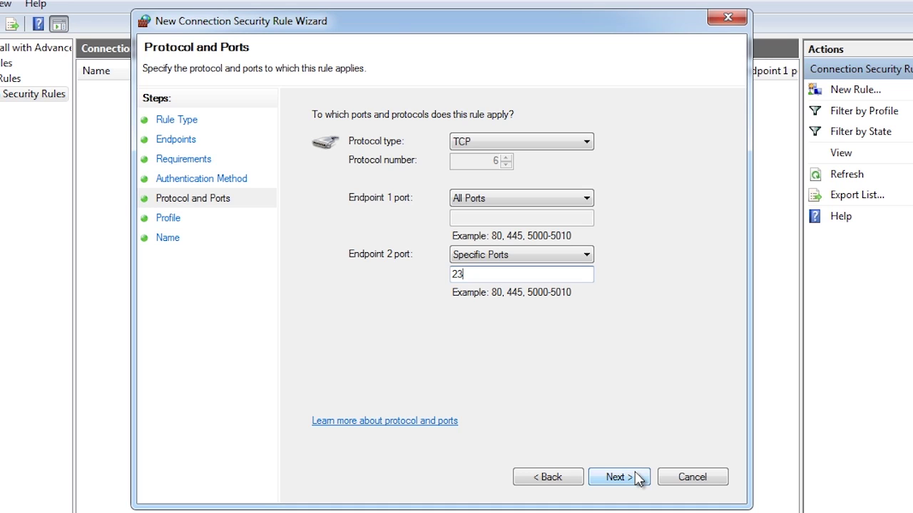
- Apply the rule to Domain, Private and Public profiles and name it 'Secure Telnet'
click(637, 477)
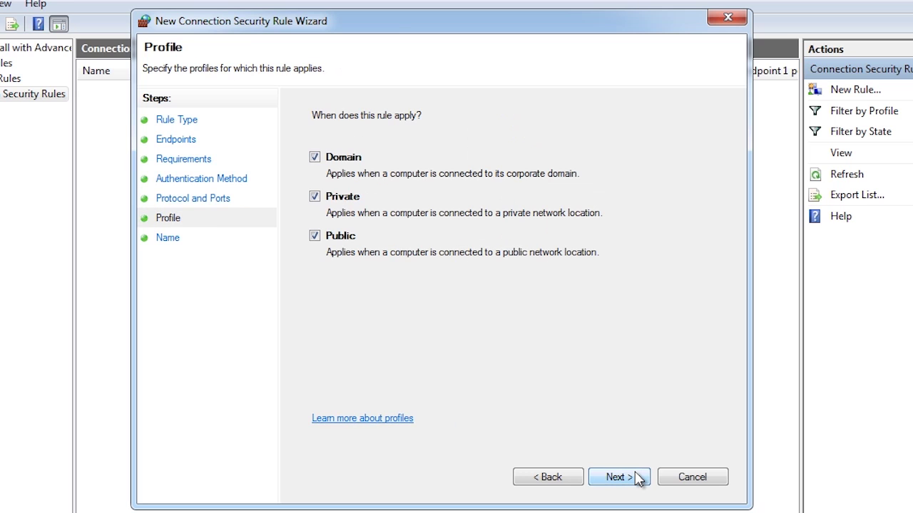
click(618, 477)
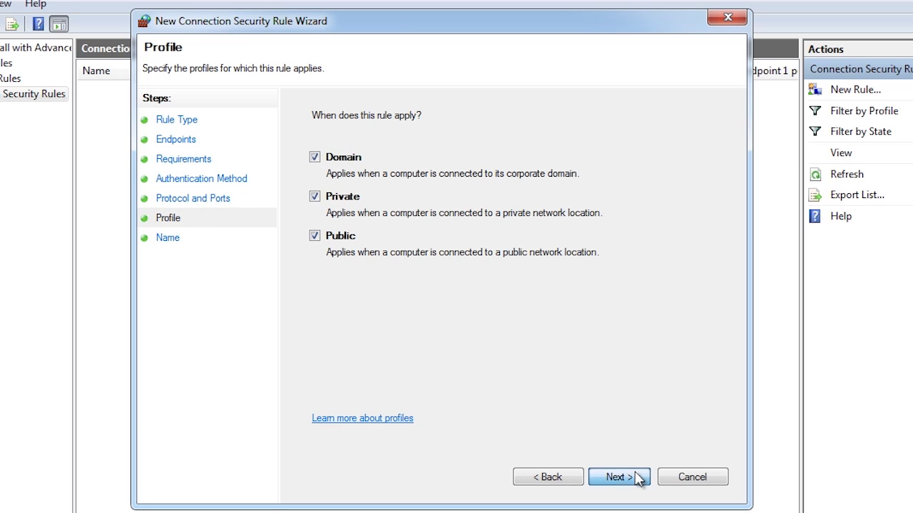
text(Secure Tel)
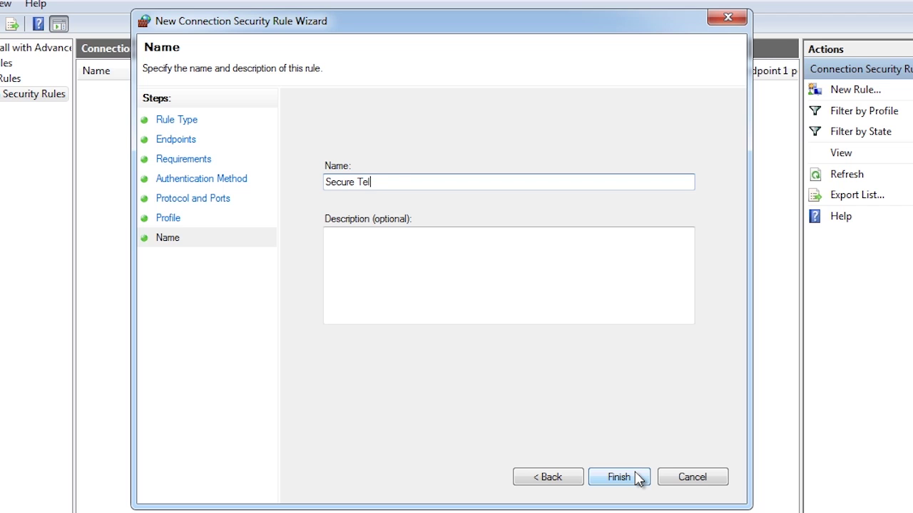
text(net)
click(636, 478)
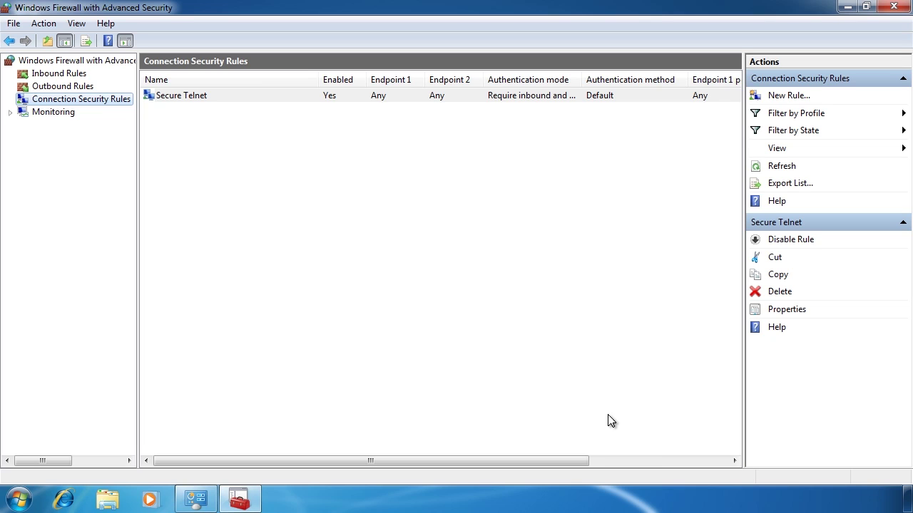
- Export the whole firewall policy to the Desktop under the file name 'Firewall Settings'
right_click(82, 62)
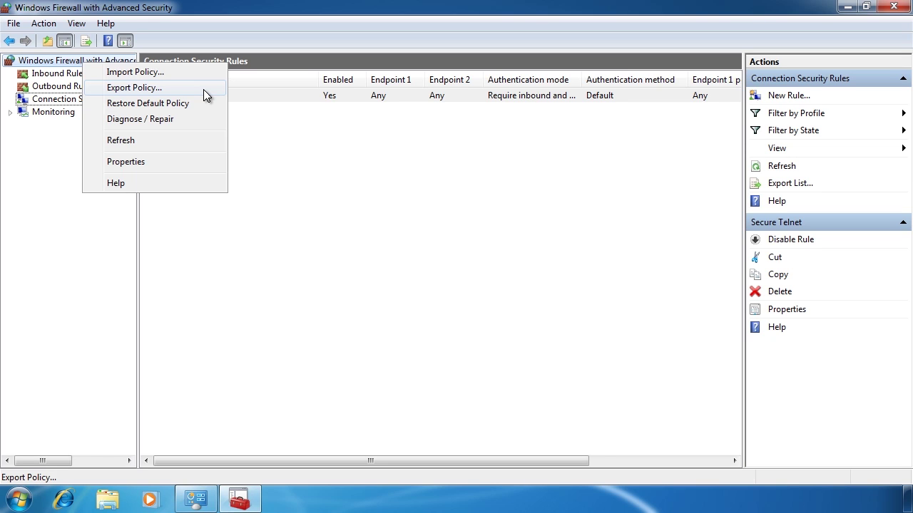
click(204, 89)
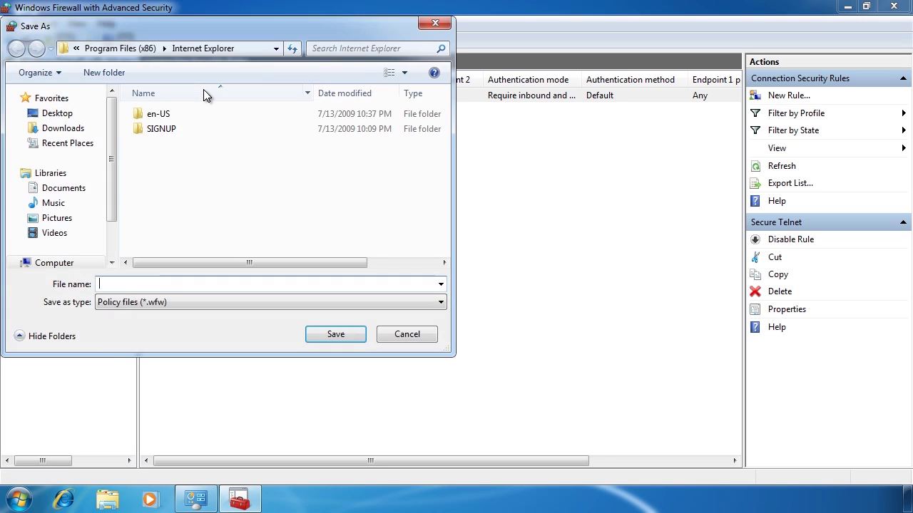
click(50, 113)
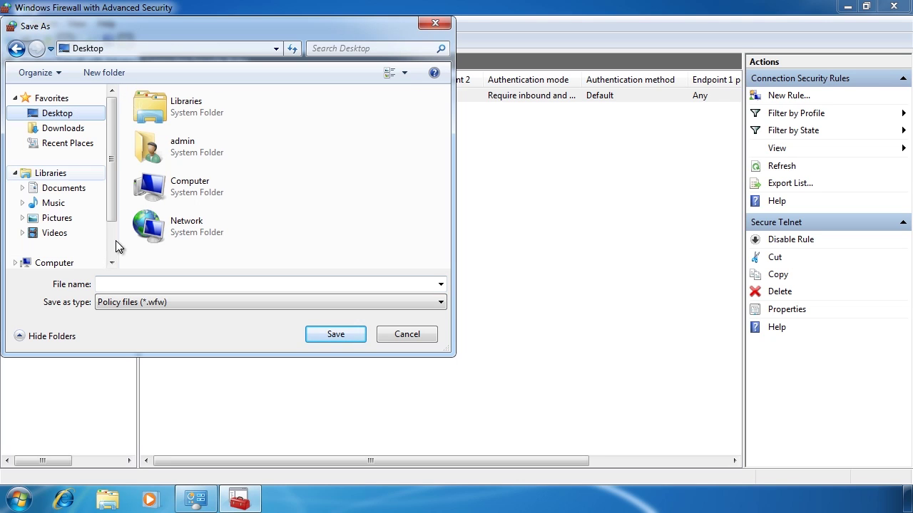
click(173, 284)
text(Firewa)
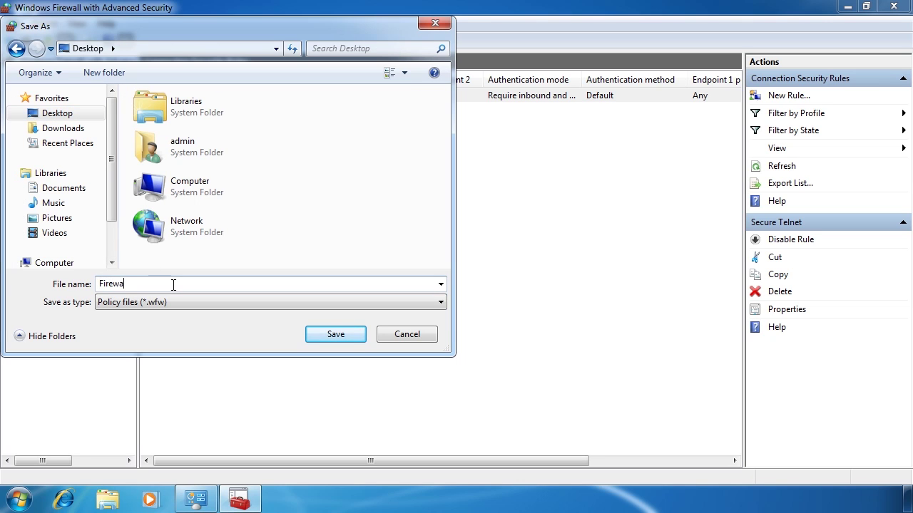
text(ll Settings)
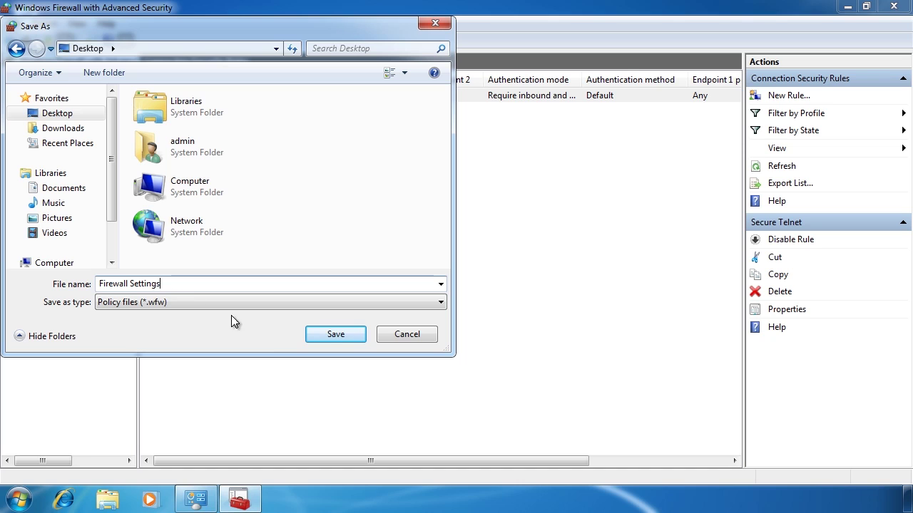
click(349, 334)
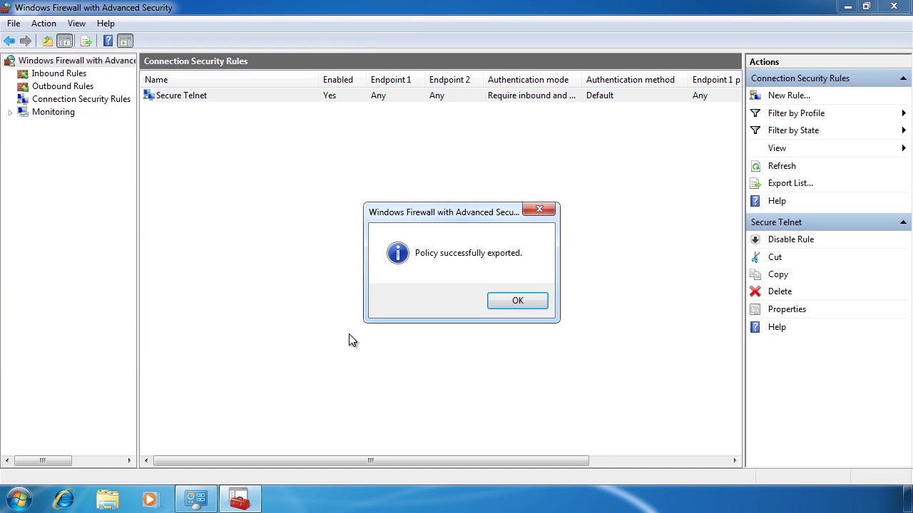